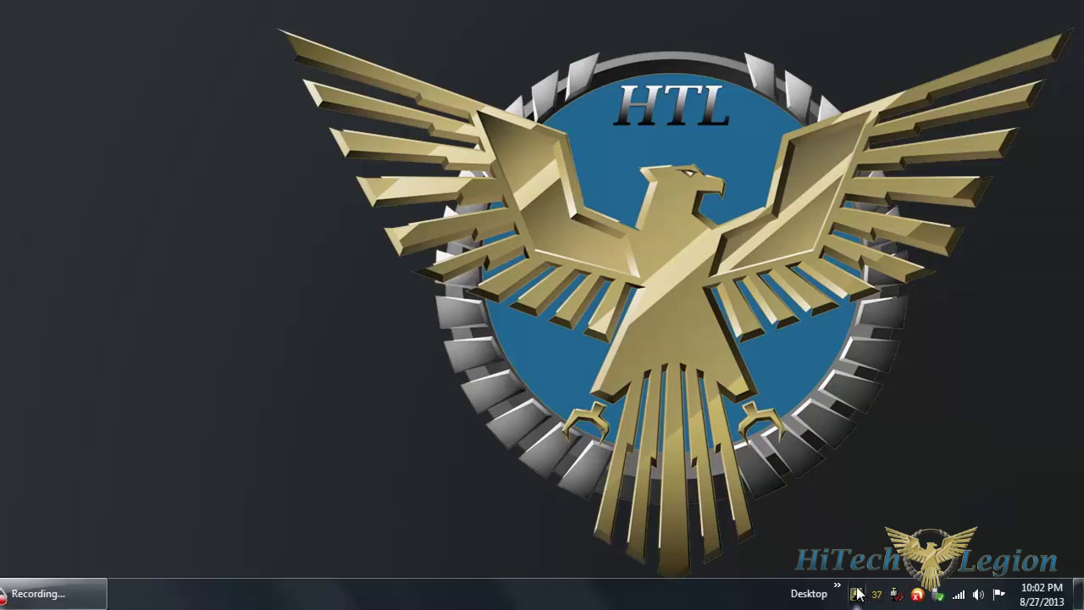
# - Open the gaming keyboard software from the system tray and move its window fully into view near the screen's center
pyautogui.click(857, 595)
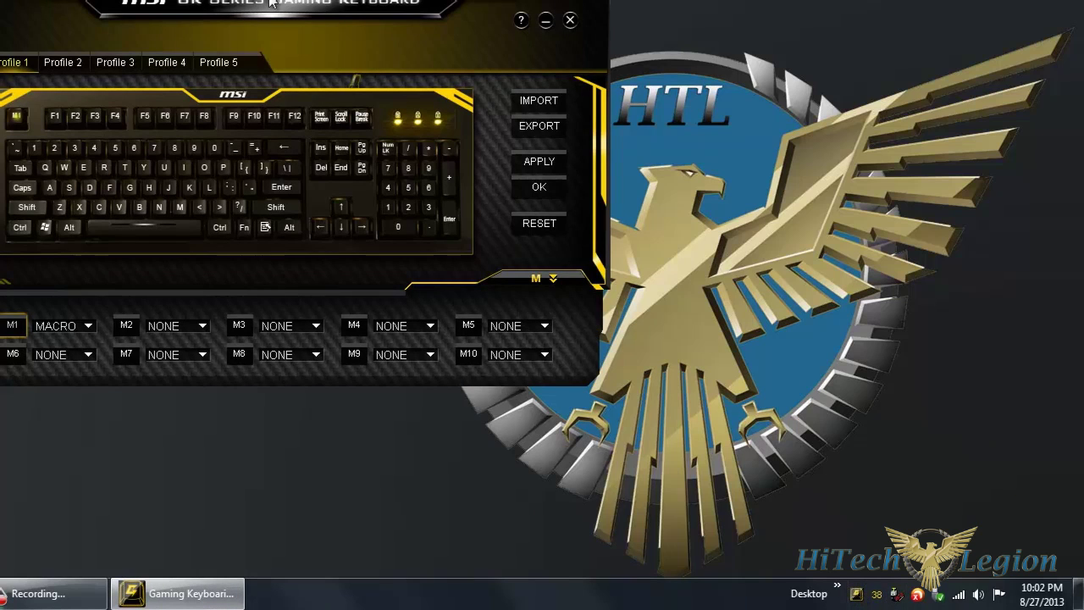
pyautogui.moveTo(271, 5); pyautogui.dragTo(552, 99)
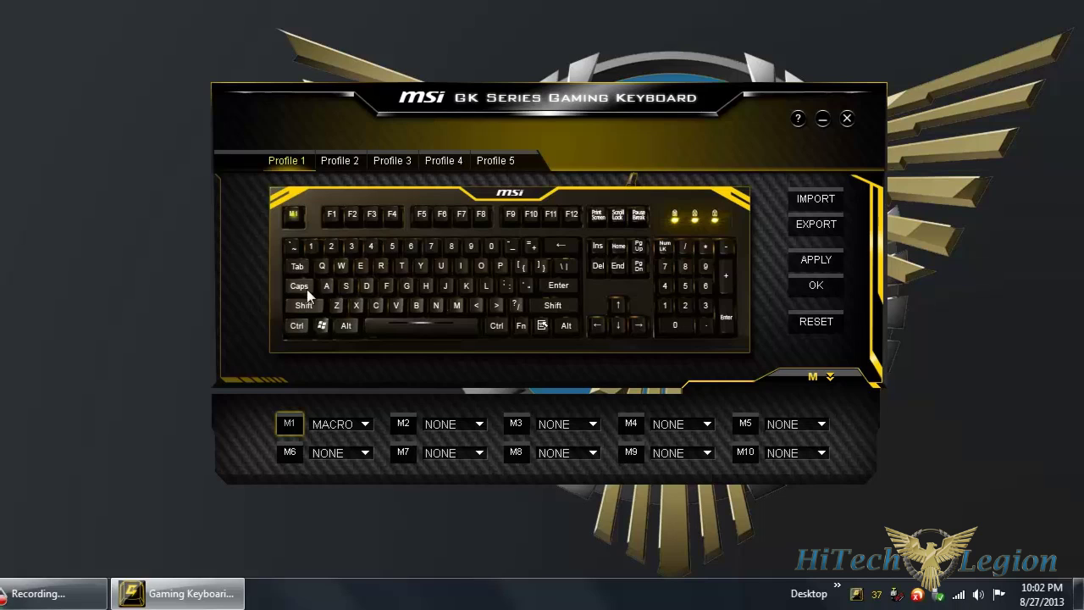
pyautogui.moveTo(659, 133)
pyautogui.mouseDown()
pyautogui.moveTo(650, 112)
pyautogui.moveTo(675, 119)
pyautogui.mouseUp()
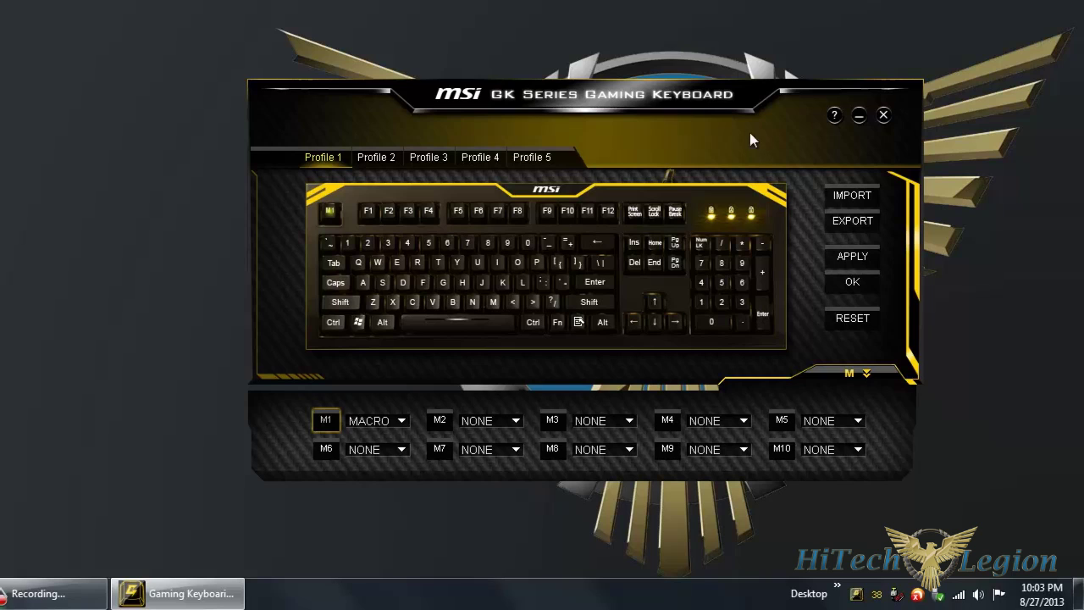
# - Open the keyboard software's help, examine the Induction and Operation Explain pages, and minimize the browser
pyautogui.click(834, 116)
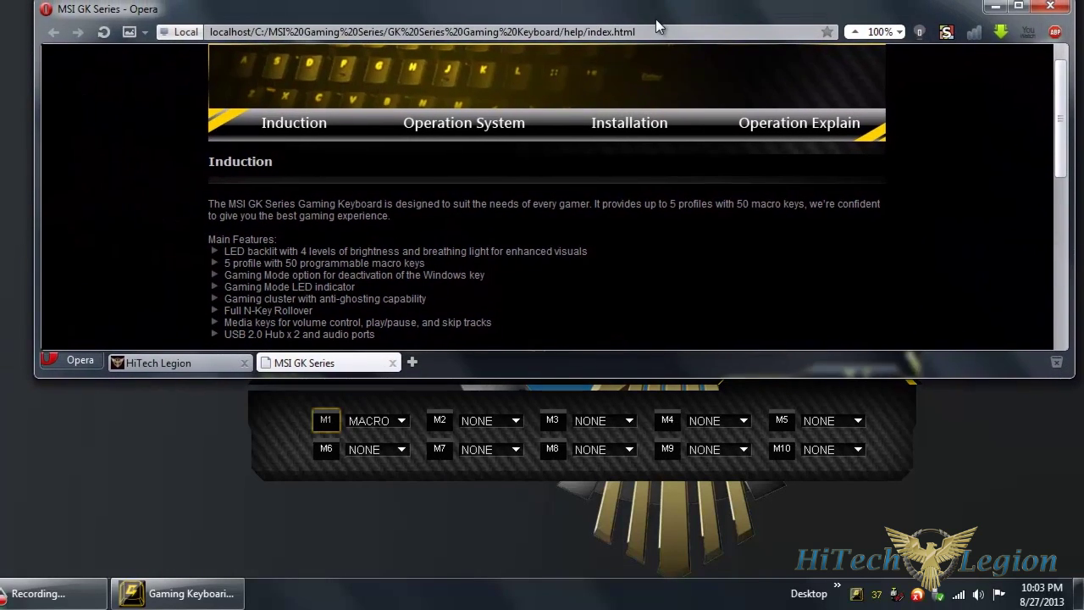
pyautogui.moveTo(443, 378); pyautogui.dragTo(448, 556)
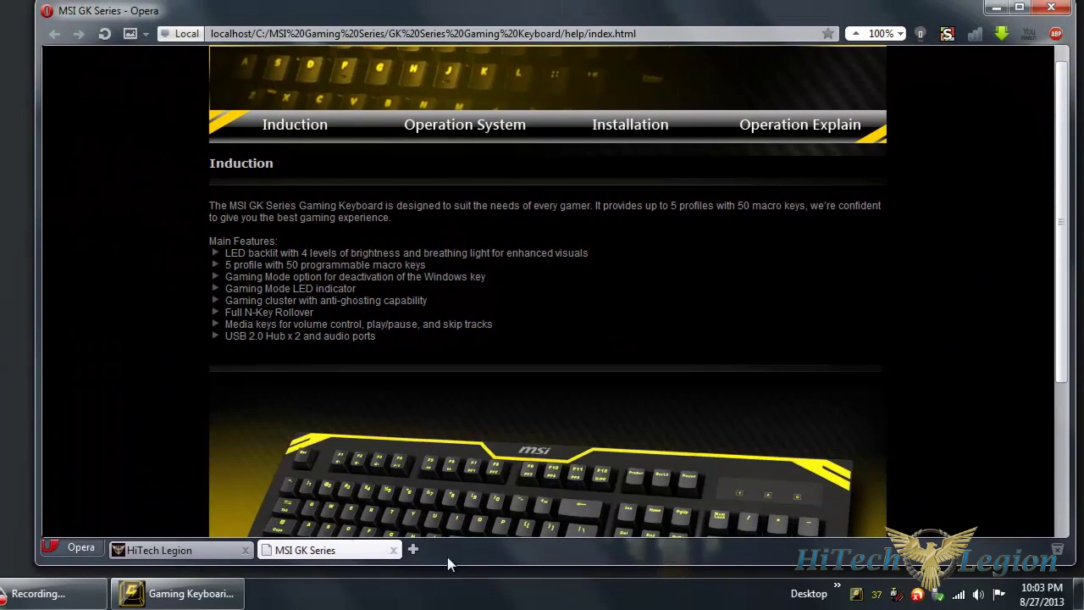
pyautogui.scroll(-5, 653, 289)
pyautogui.scroll(5, 862, 277)
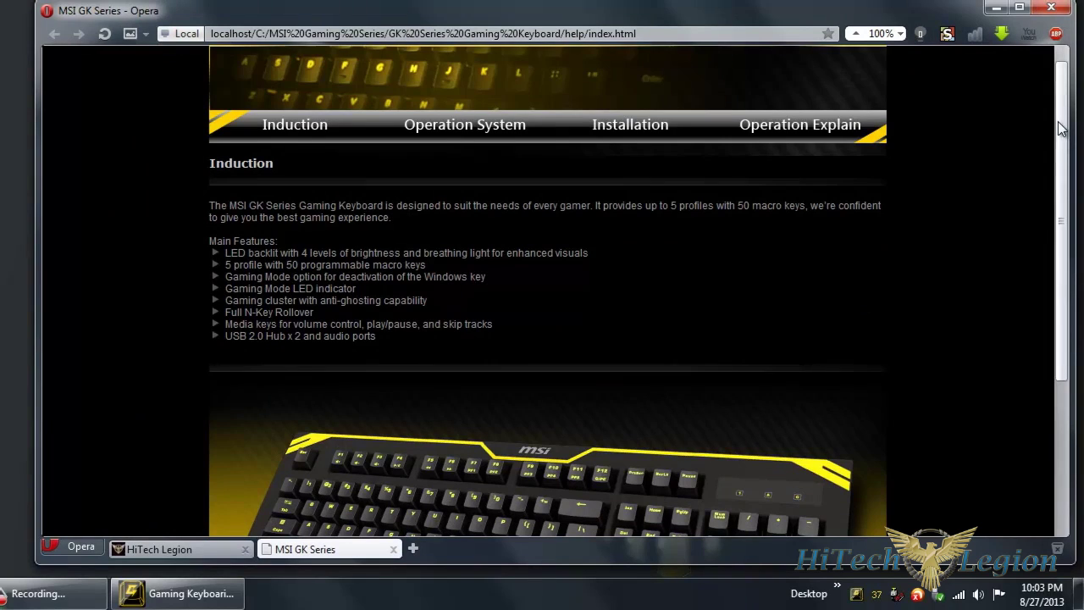
pyautogui.scroll(-5, 1062, 129)
pyautogui.scroll(5, 1013, 158)
pyautogui.click(817, 103)
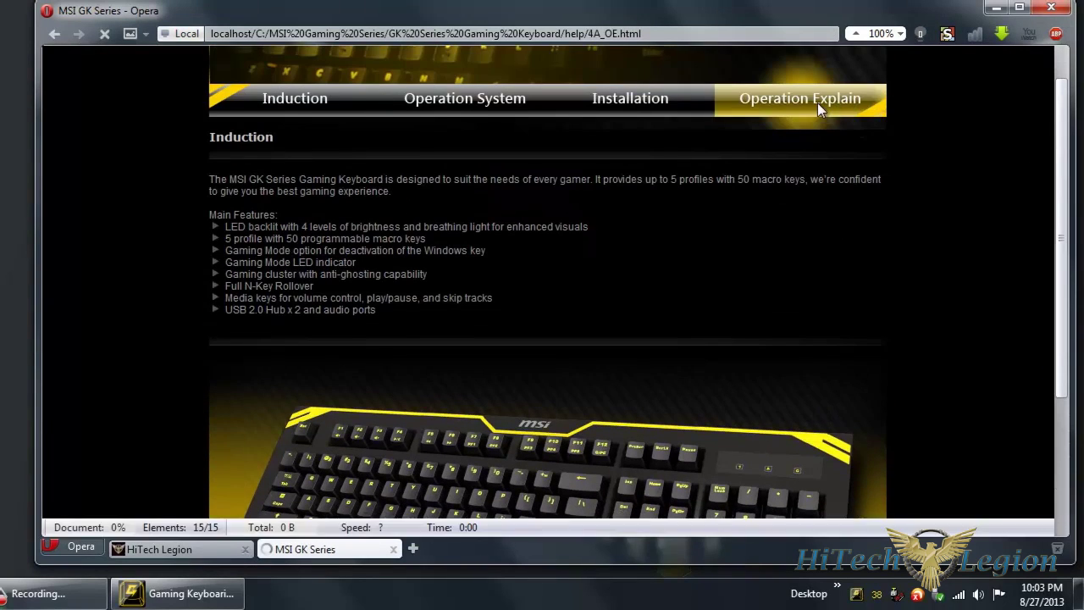
pyautogui.moveTo(1066, 115); pyautogui.dragTo(996, 15)
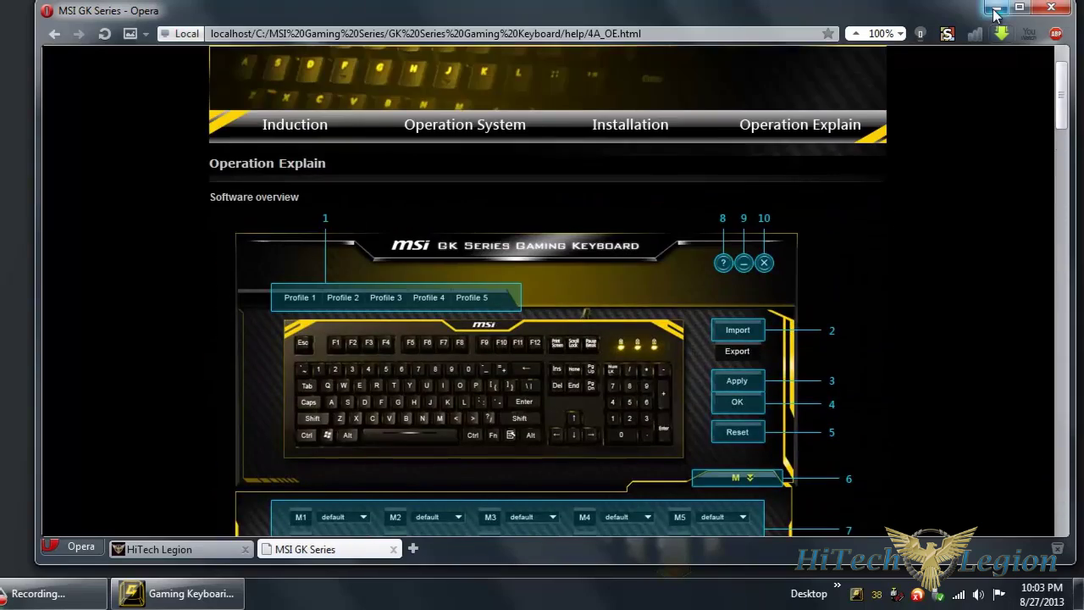
pyautogui.click(996, 11)
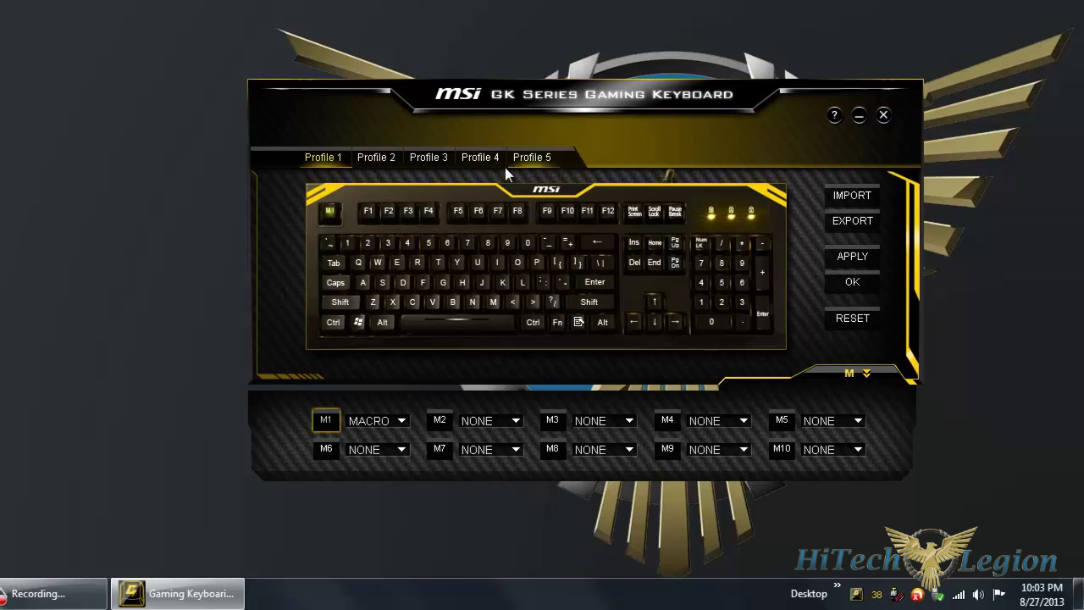
# - Look through the macro key assignments of Profiles 1 to 5 and return to Profile 1
pyautogui.click(385, 162)
pyautogui.click(427, 162)
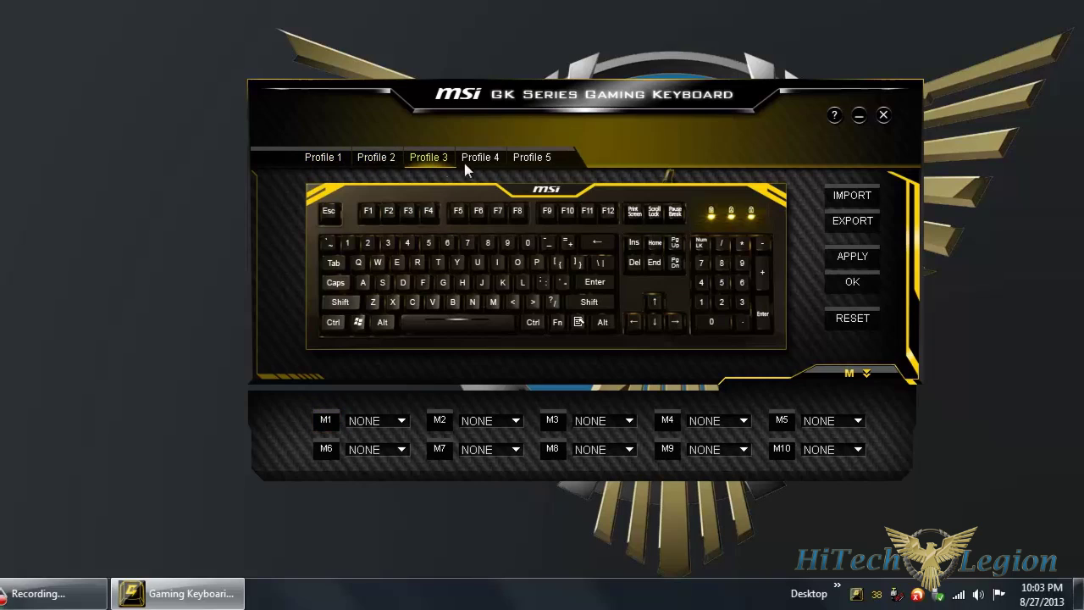
pyautogui.click(480, 162)
pyautogui.click(534, 162)
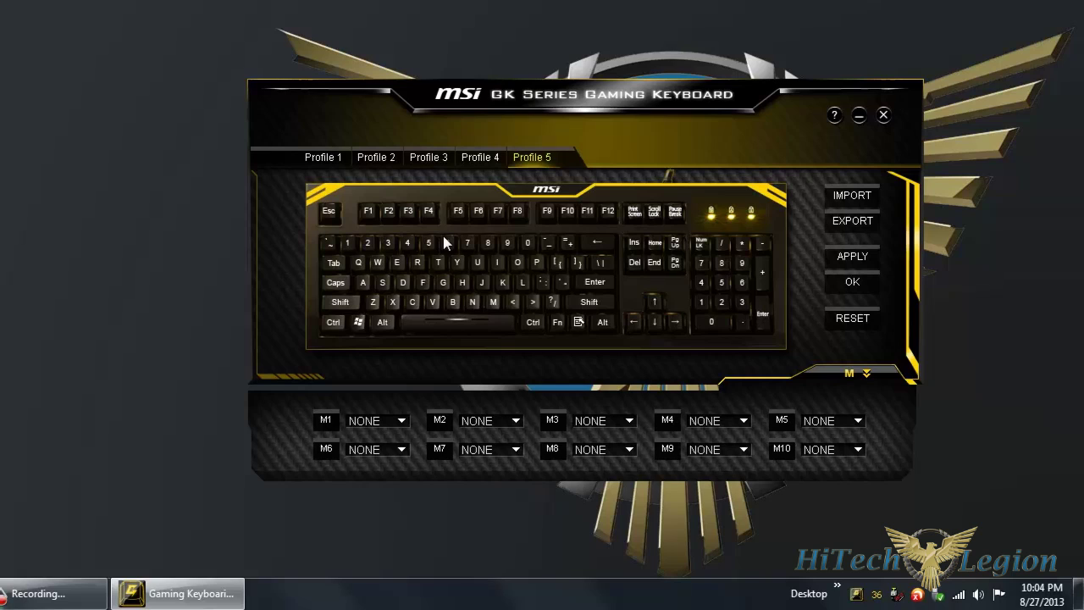
pyautogui.click(387, 165)
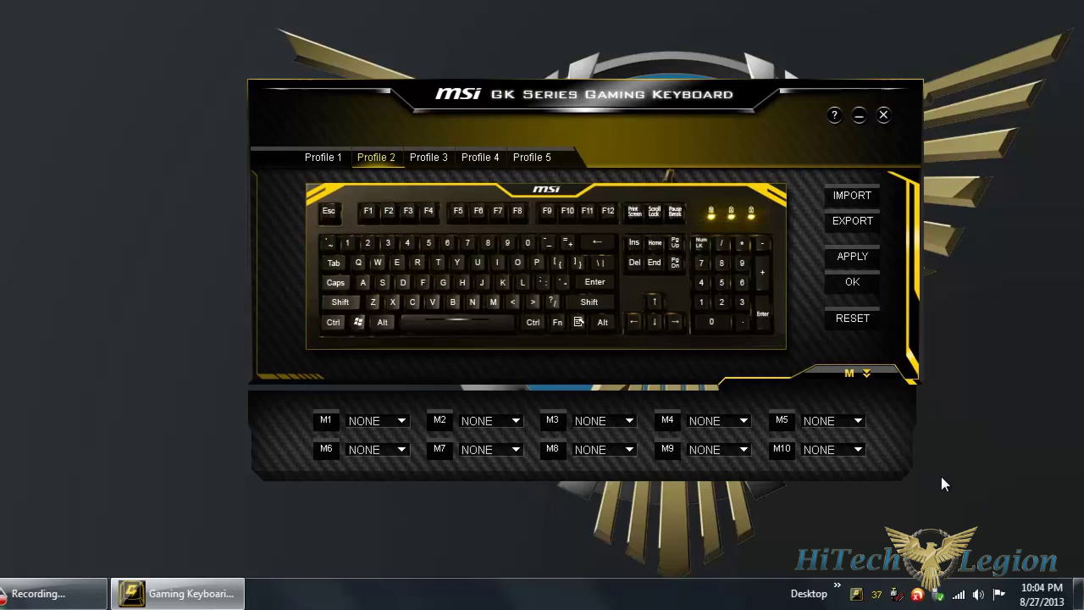
pyautogui.click(332, 160)
pyautogui.click(390, 161)
pyautogui.click(441, 158)
pyautogui.click(487, 159)
pyautogui.click(524, 159)
pyautogui.click(343, 162)
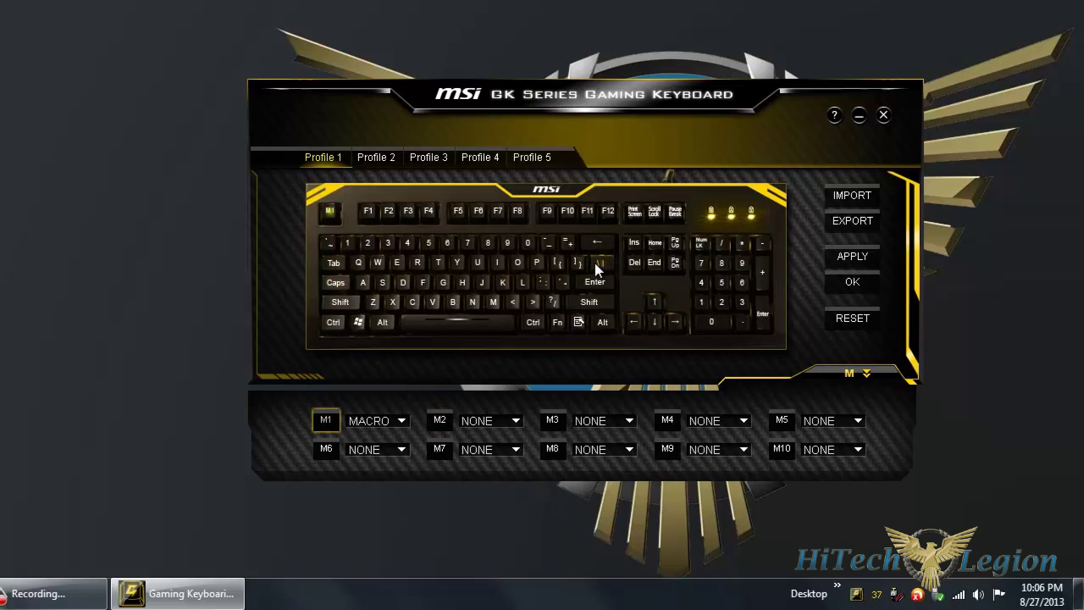
# - Assign M2 to the tilde key in Profile 1 and move the window higher on the desktop
pyautogui.click(331, 243)
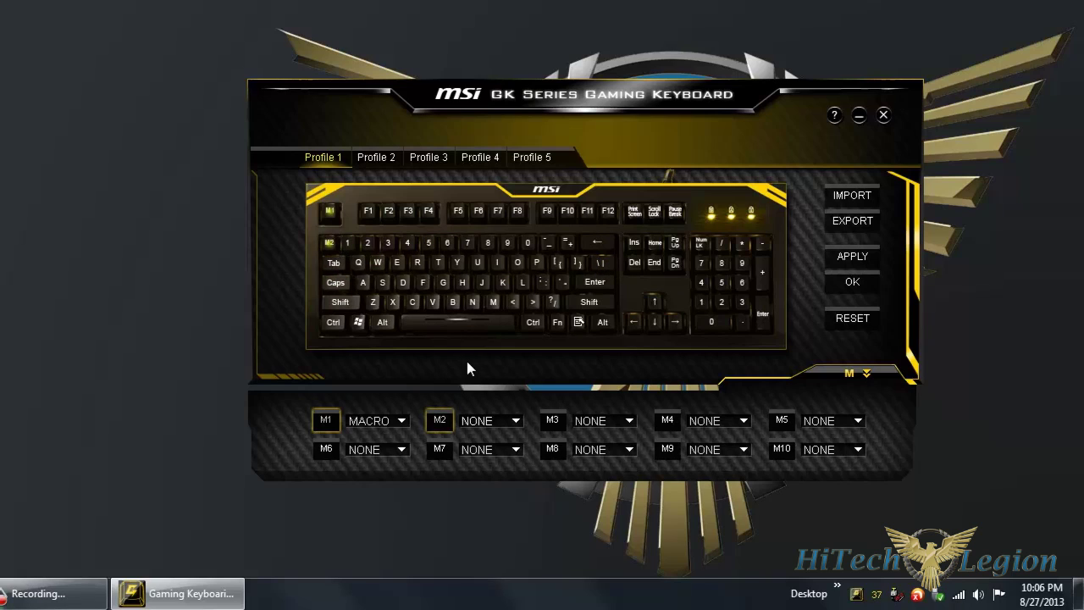
pyautogui.click(516, 420)
pyautogui.click(575, 104)
pyautogui.moveTo(593, 96); pyautogui.dragTo(586, 65)
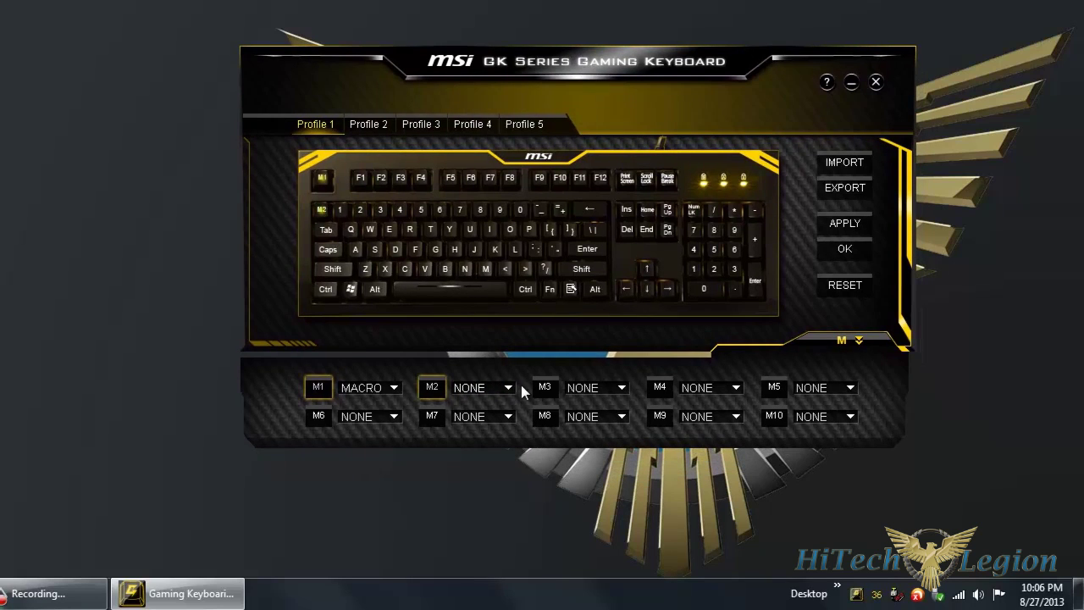
# - Try the LAUNCH function for M2 and cancel choosing a program file
pyautogui.click(510, 387)
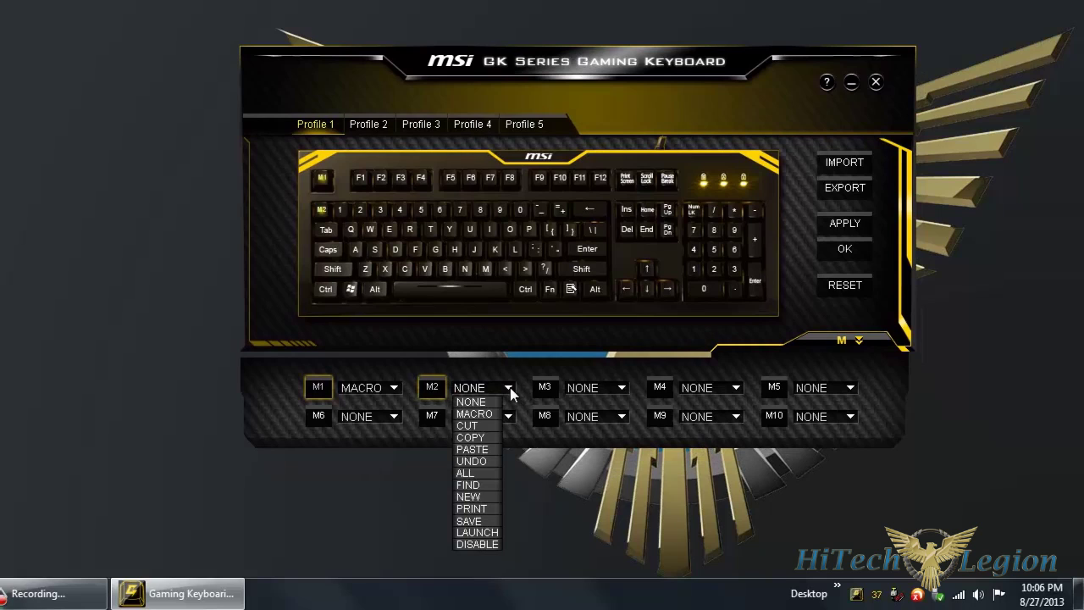
pyautogui.click(495, 534)
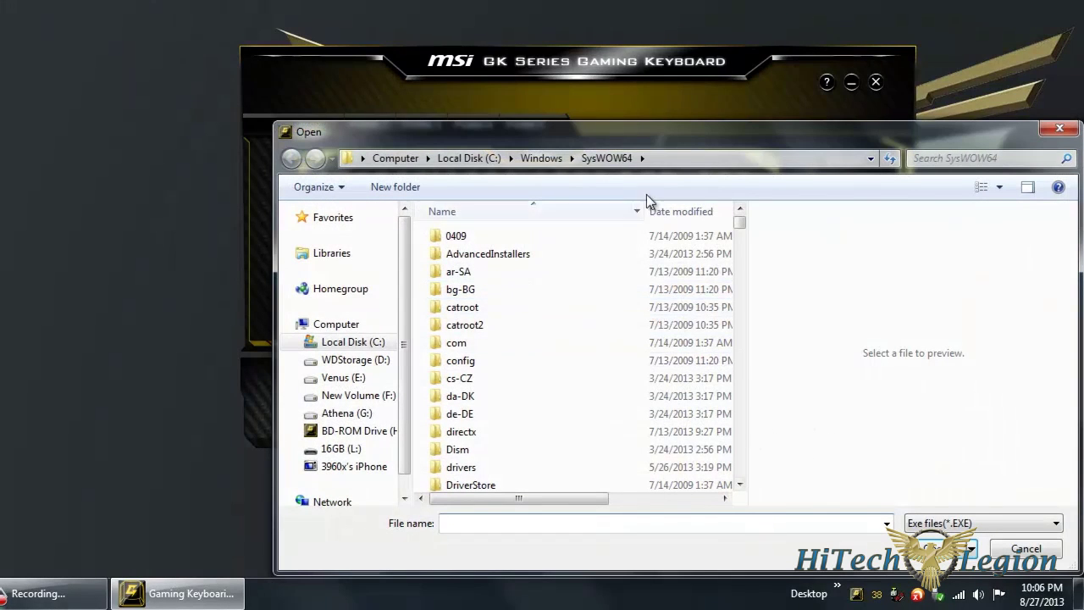
pyautogui.click(1024, 545)
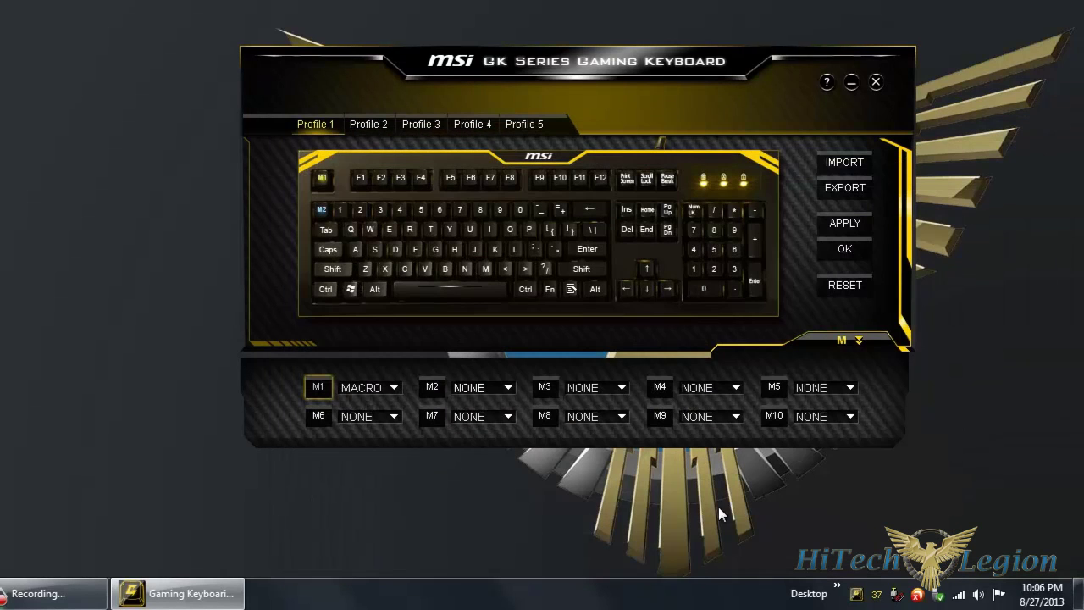
# - Choose the MACRO function for M2 and record the keystrokes "hitechlegion" in the macro editor
pyautogui.click(508, 388)
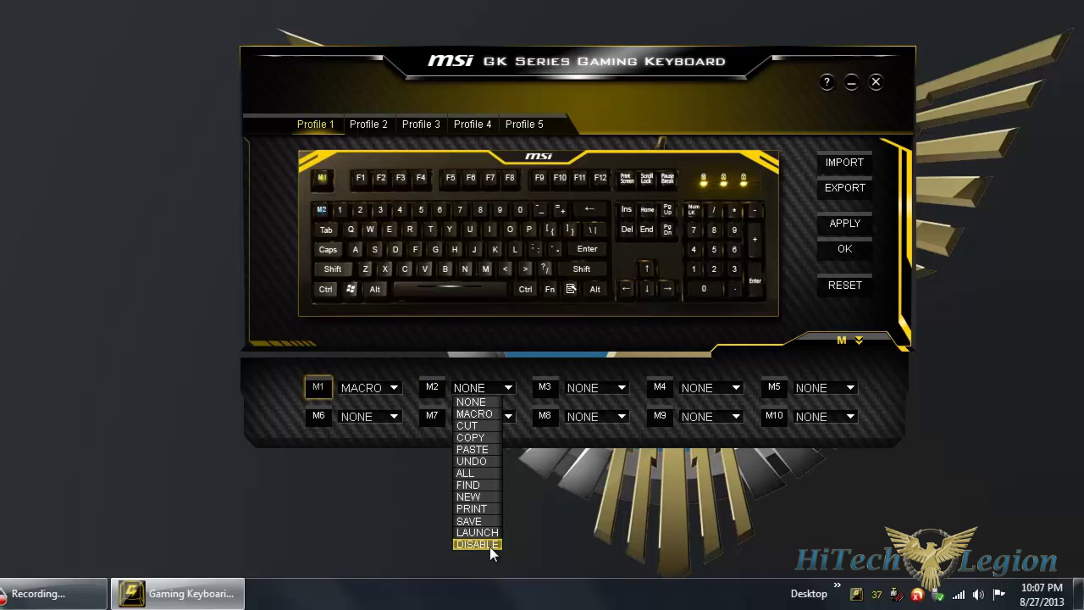
pyautogui.click(472, 415)
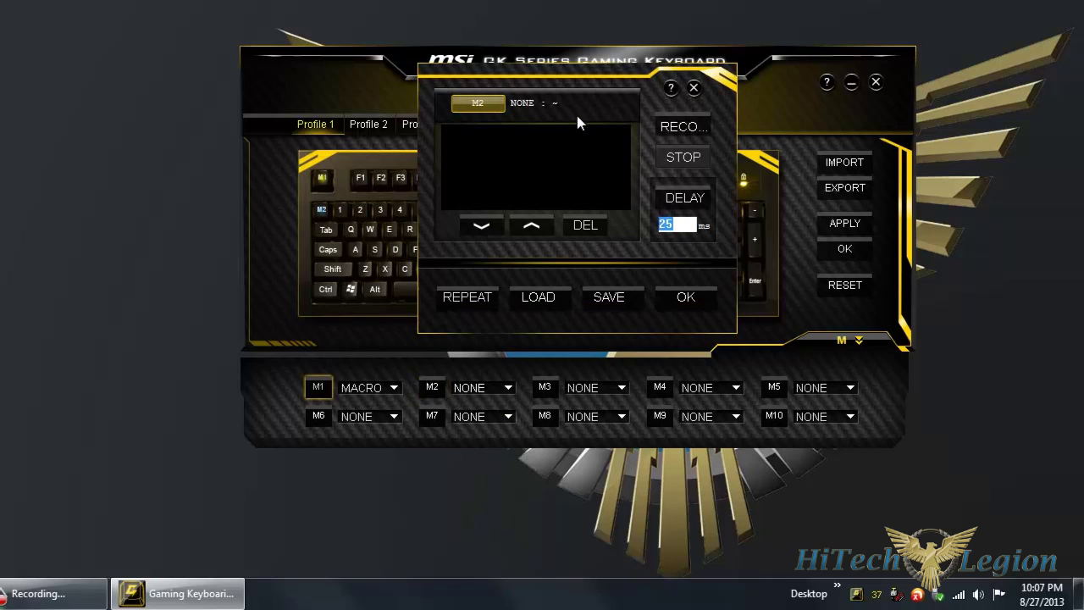
pyautogui.moveTo(571, 74); pyautogui.dragTo(562, 109)
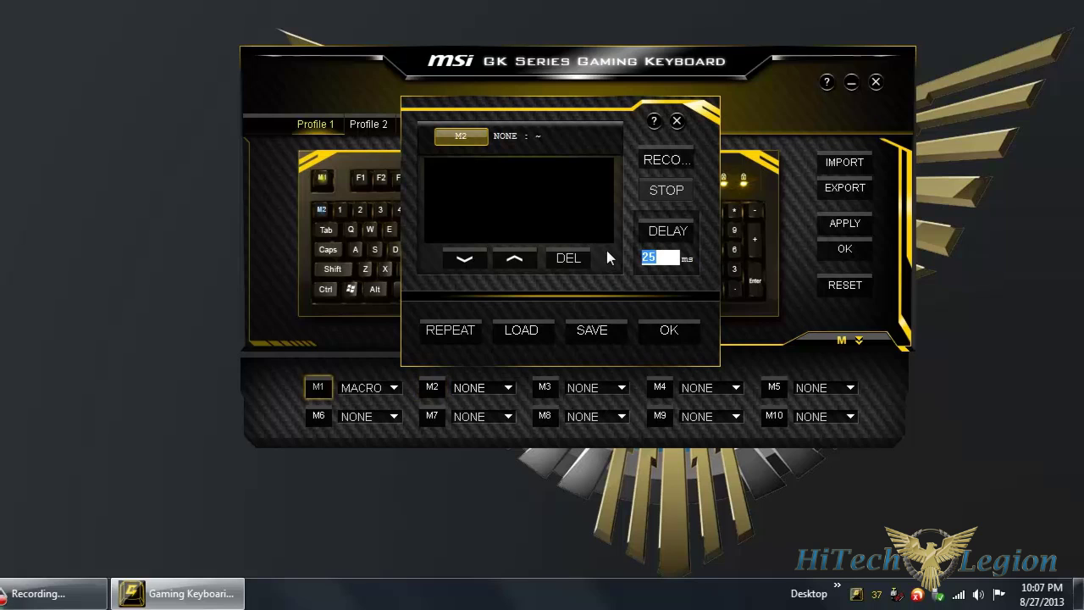
pyautogui.click(659, 258)
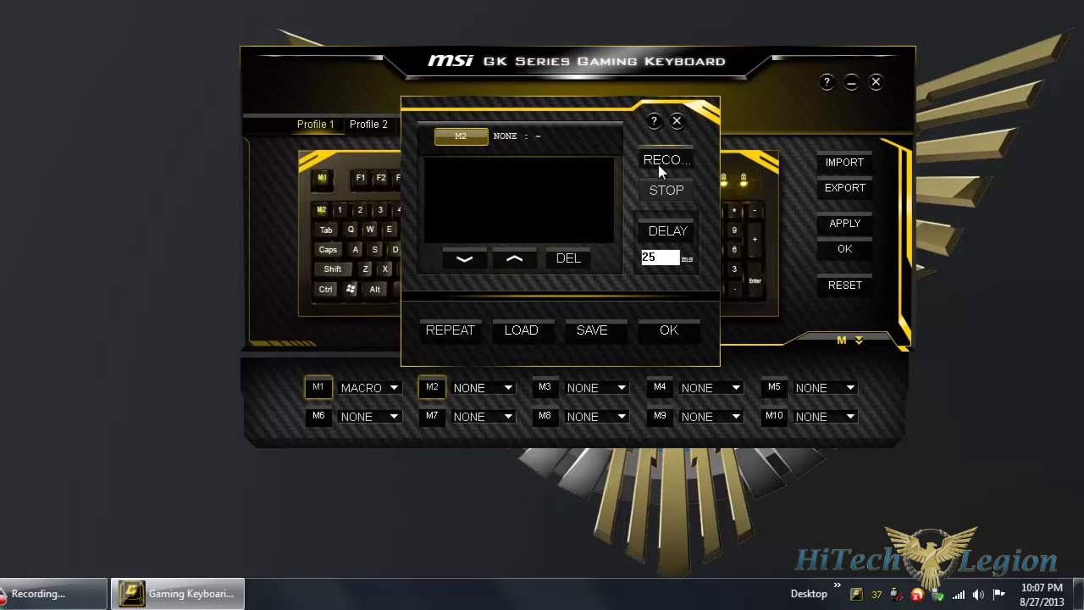
pyautogui.click(659, 164)
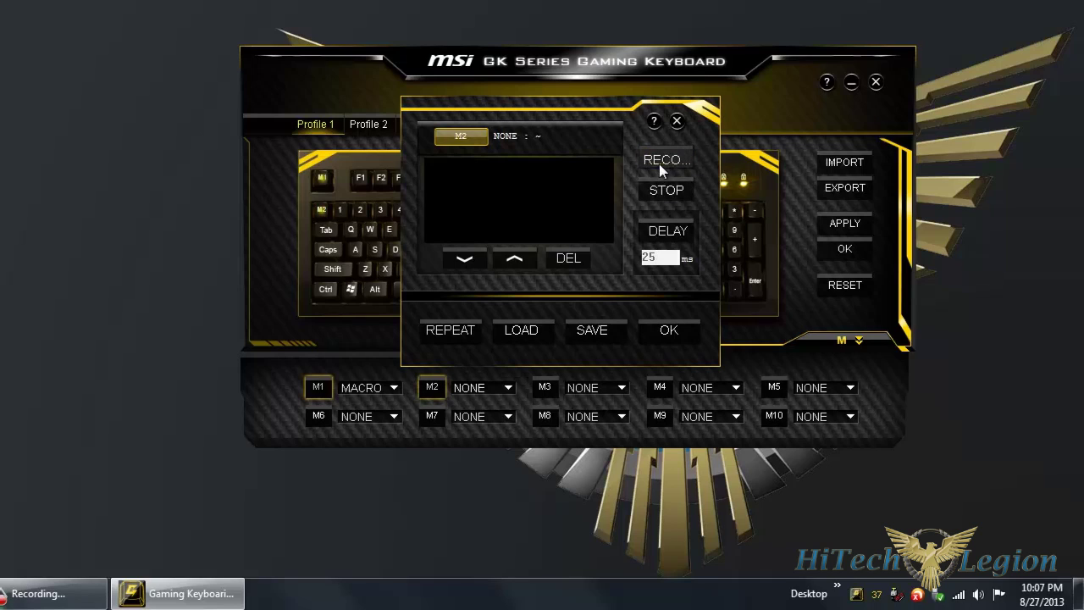
pyautogui.write('hitech')
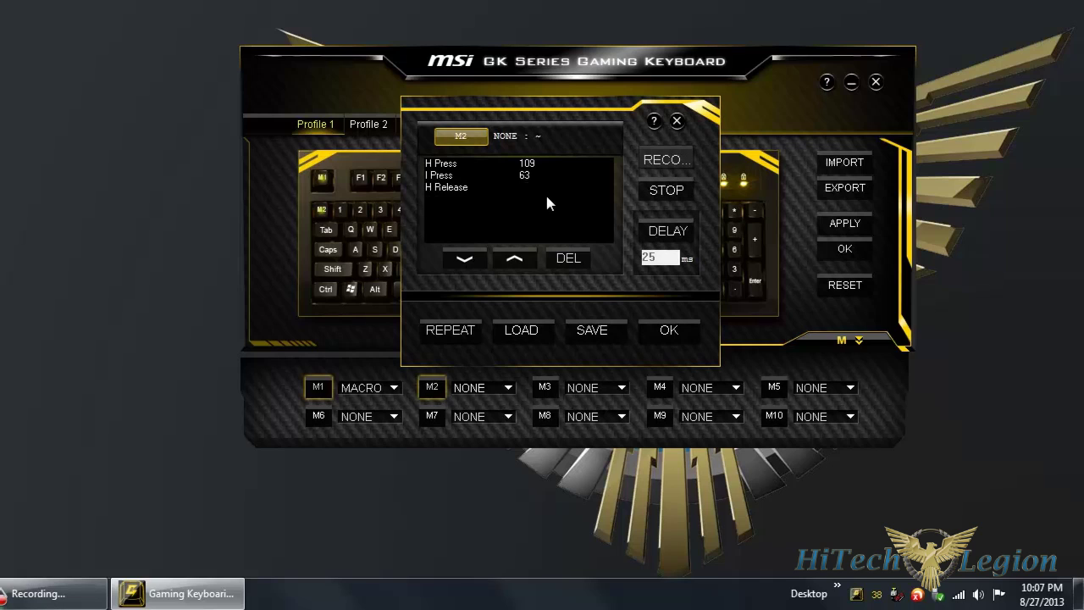
pyautogui.write('legion')
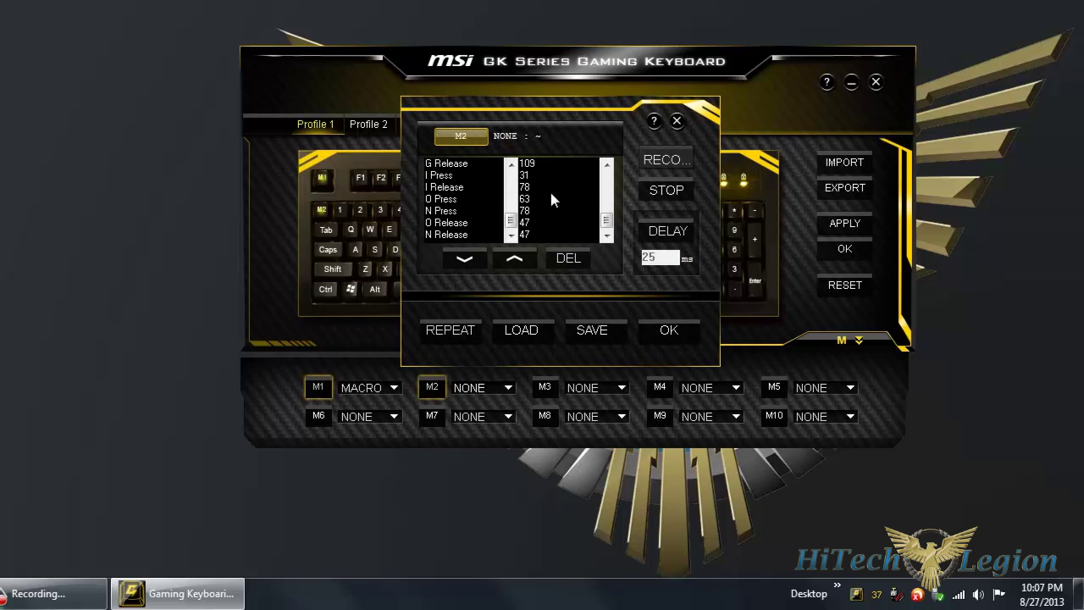
pyautogui.click(652, 194)
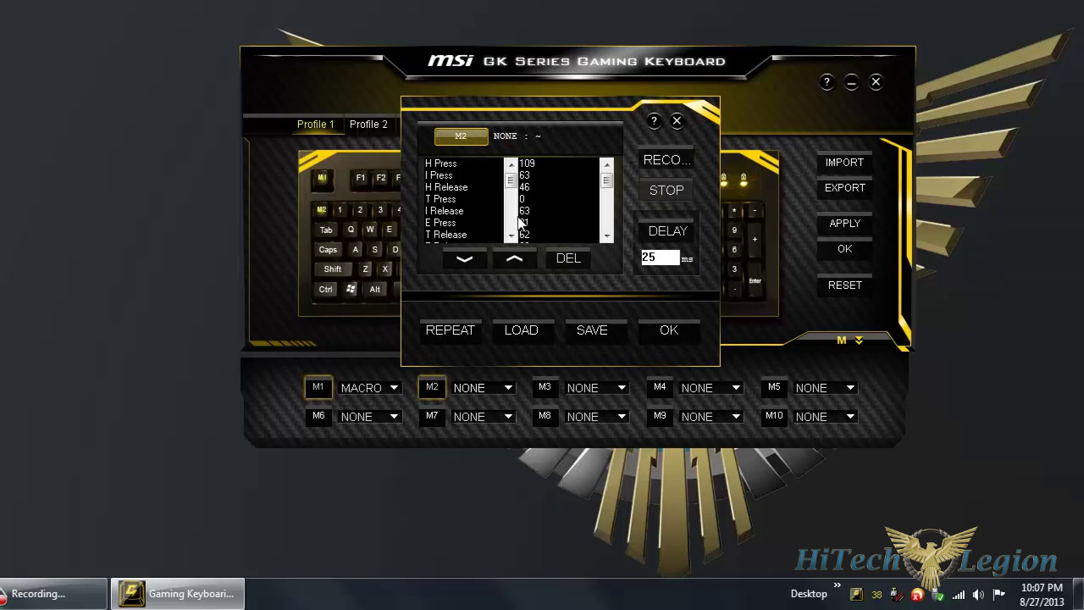
# - Examine the recorded key press and release entries of the M2 macro together with their delay times
pyautogui.scroll(-2, 512, 206)
pyautogui.scroll(-3, 512, 205)
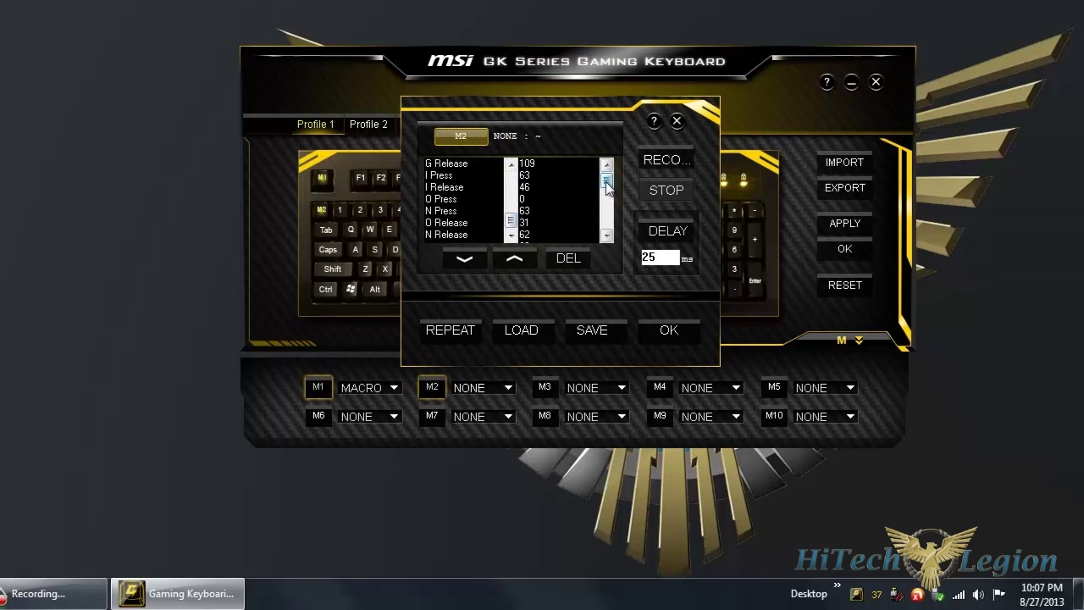
pyautogui.click(534, 234)
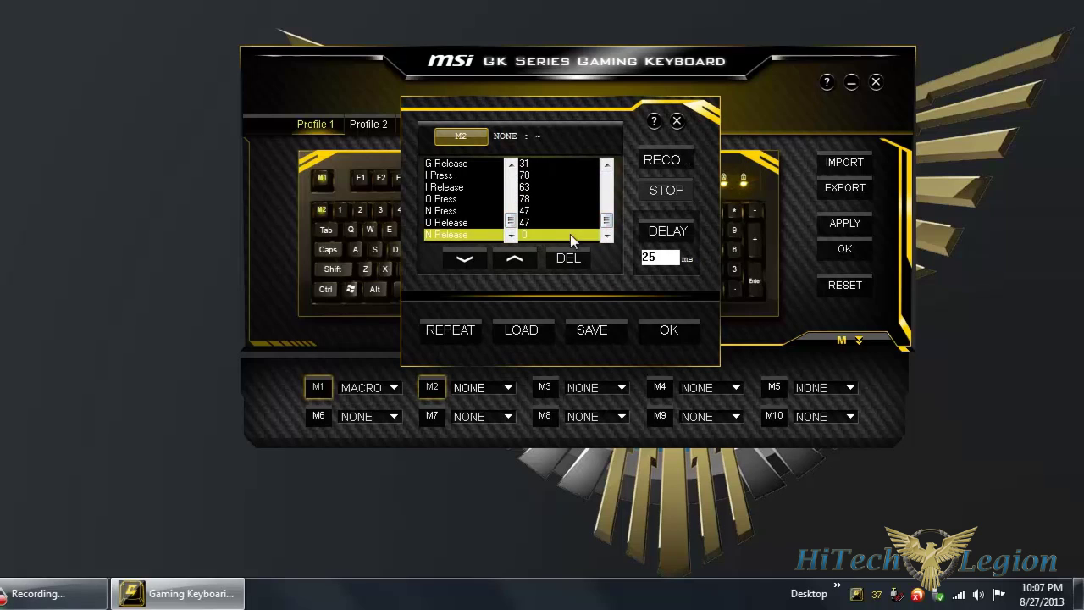
pyautogui.click(549, 222)
pyautogui.scroll(5, 548, 203)
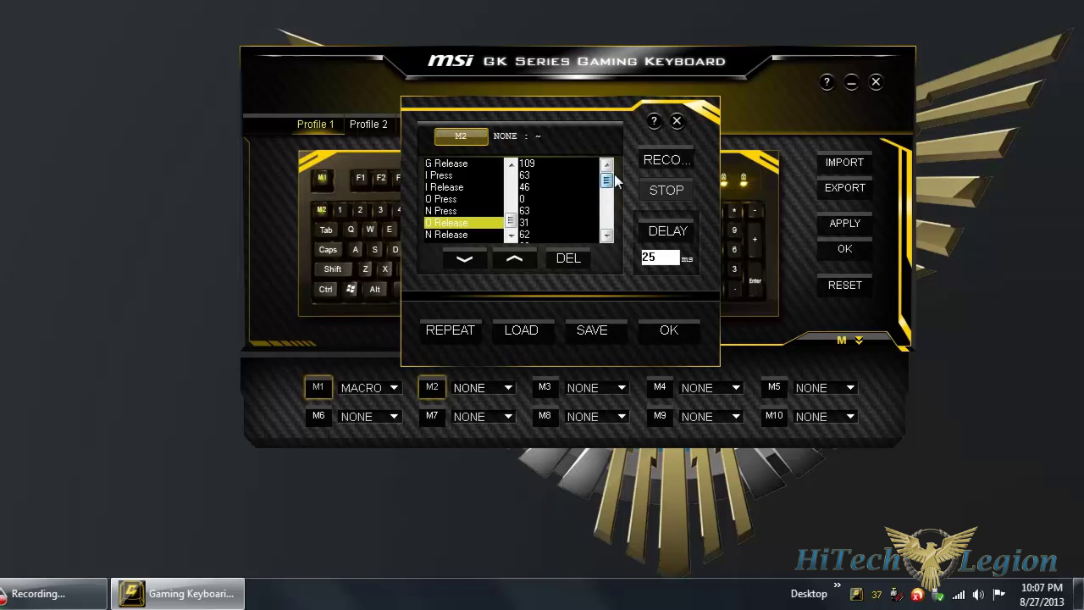
pyautogui.click(536, 198)
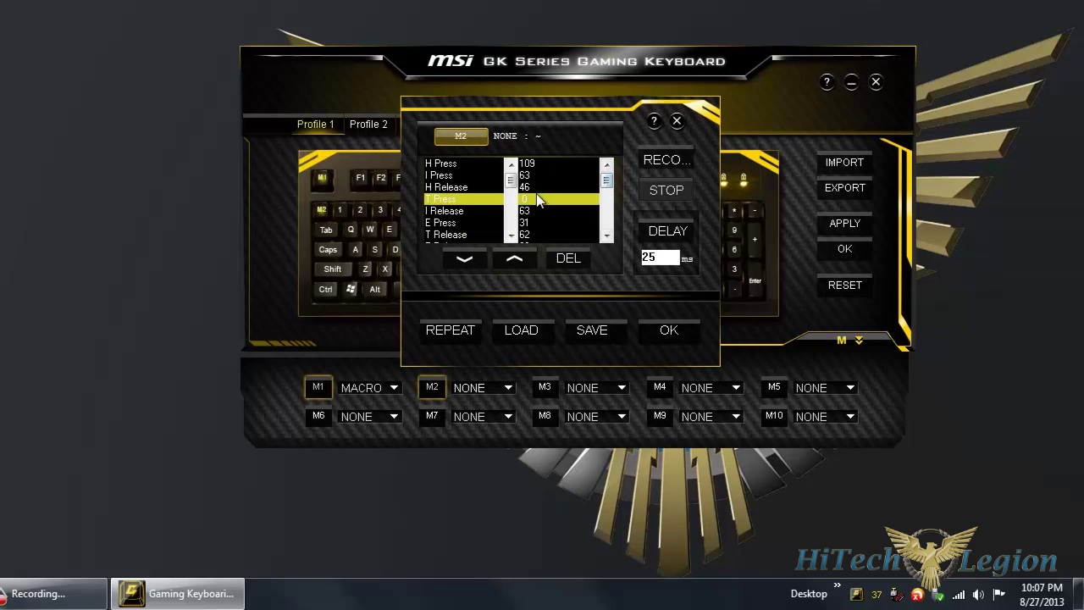
pyautogui.press('Up')
pyautogui.press('Down')
pyautogui.press('Down')
pyautogui.press('Up')
pyautogui.moveTo(609, 190); pyautogui.dragTo(582, 200)
pyautogui.press('Down')
pyautogui.press('Down')
pyautogui.press('Down')
pyautogui.press('Down')
pyautogui.press('Down')
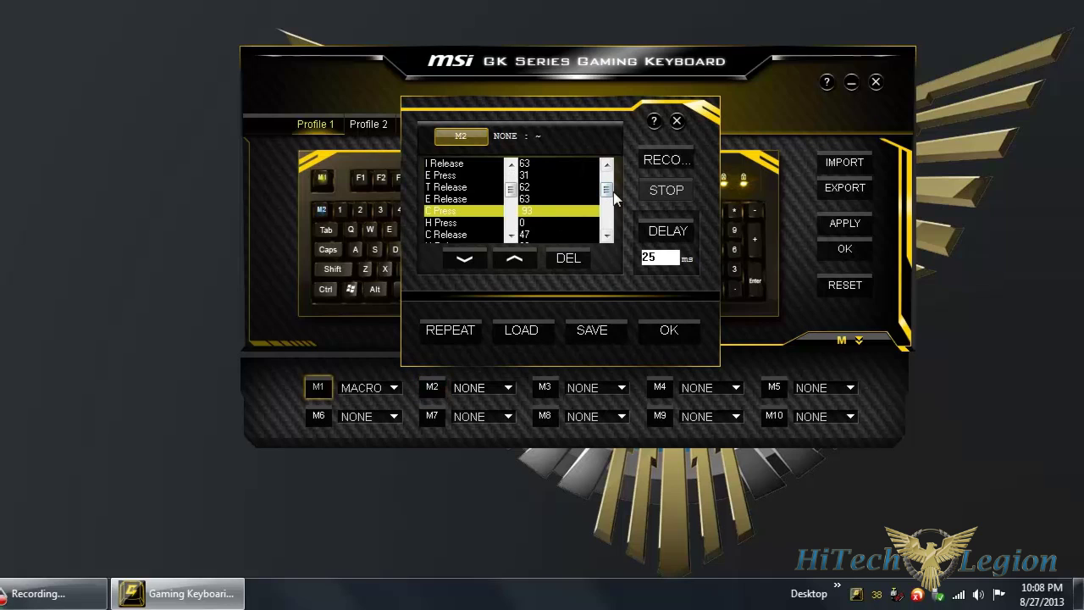
pyautogui.scroll(2, 562, 218)
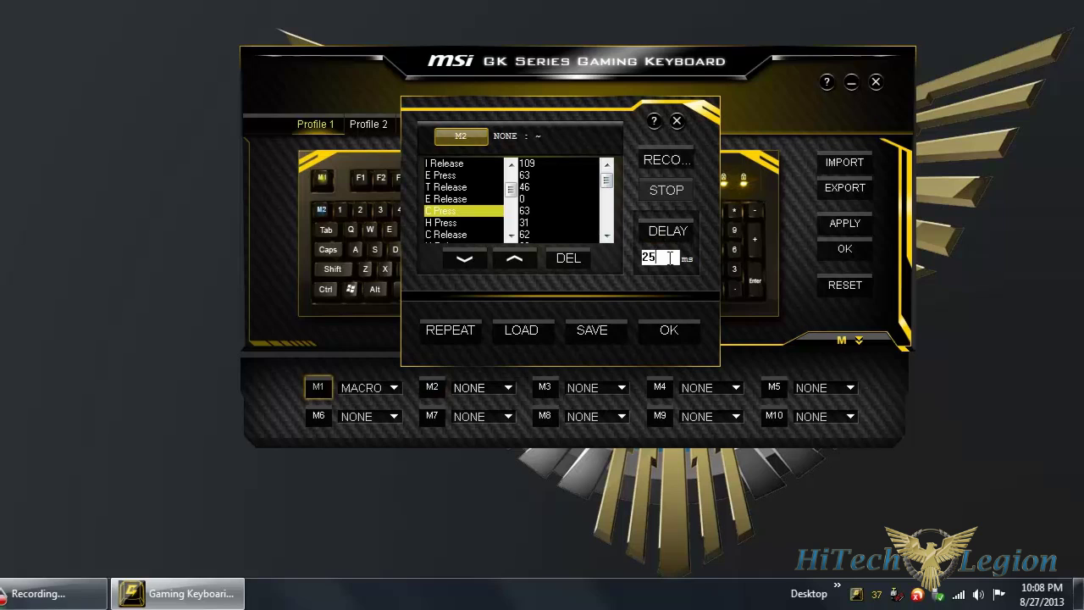
# - Set the delays of the first H Release and T Press entries in the M2 macro to 25 ms
pyautogui.click(547, 186)
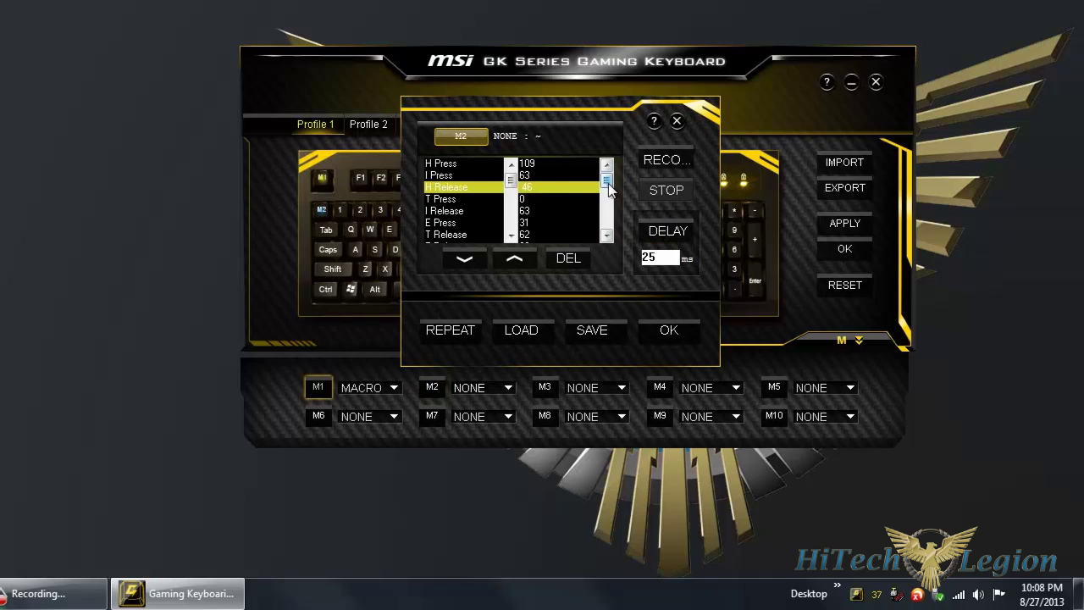
pyautogui.click(663, 238)
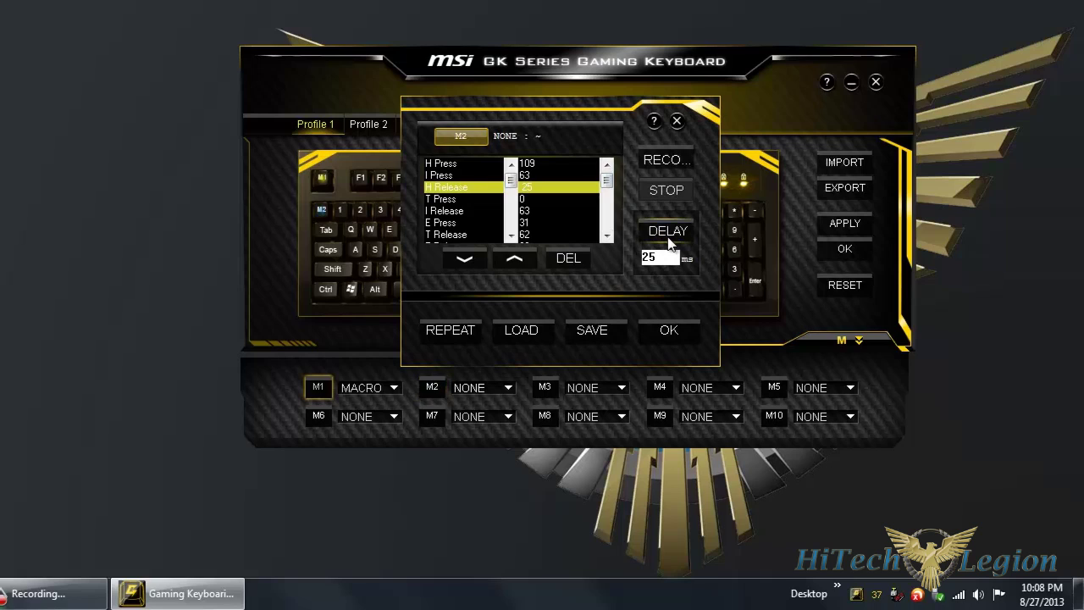
pyautogui.click(562, 210)
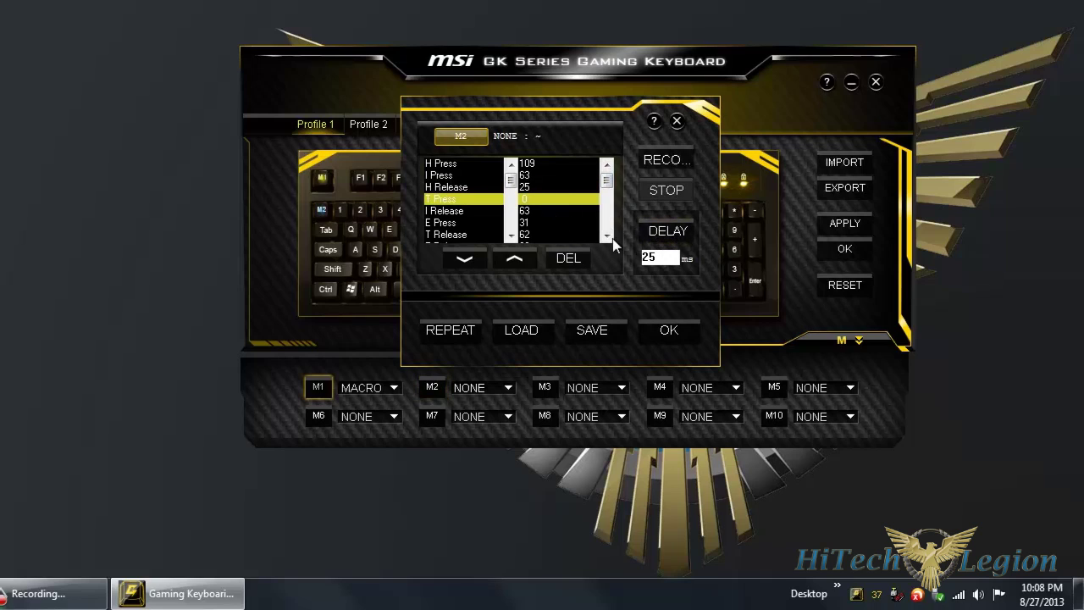
# - Try to set the delay of the first I Release entry to 23 ms
pyautogui.click(545, 212)
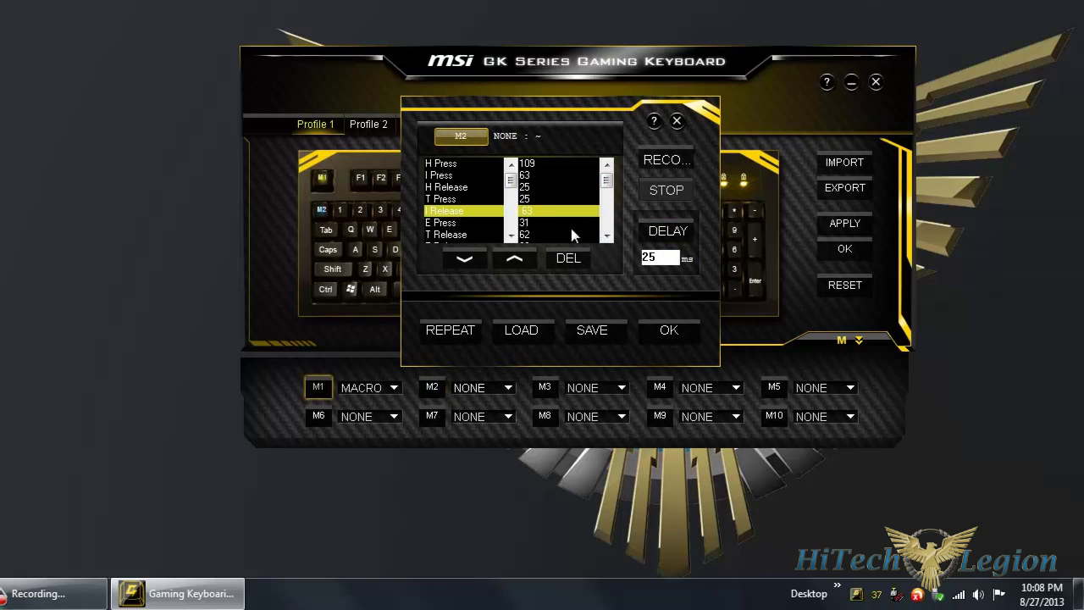
pyautogui.doubleClick(653, 256)
pyautogui.write('20')
pyautogui.click(667, 231)
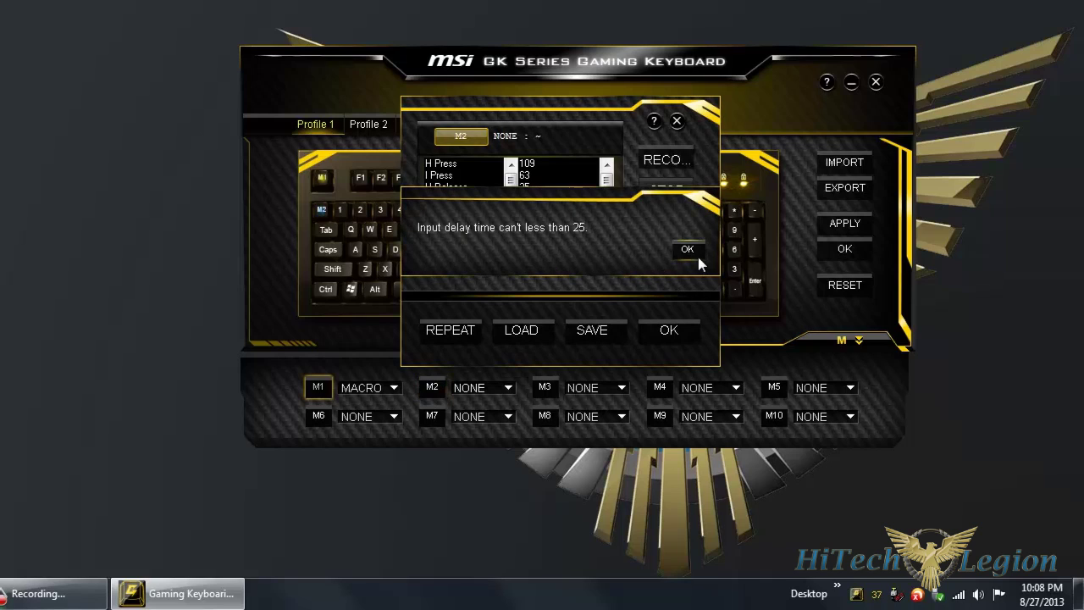
pyautogui.click(687, 250)
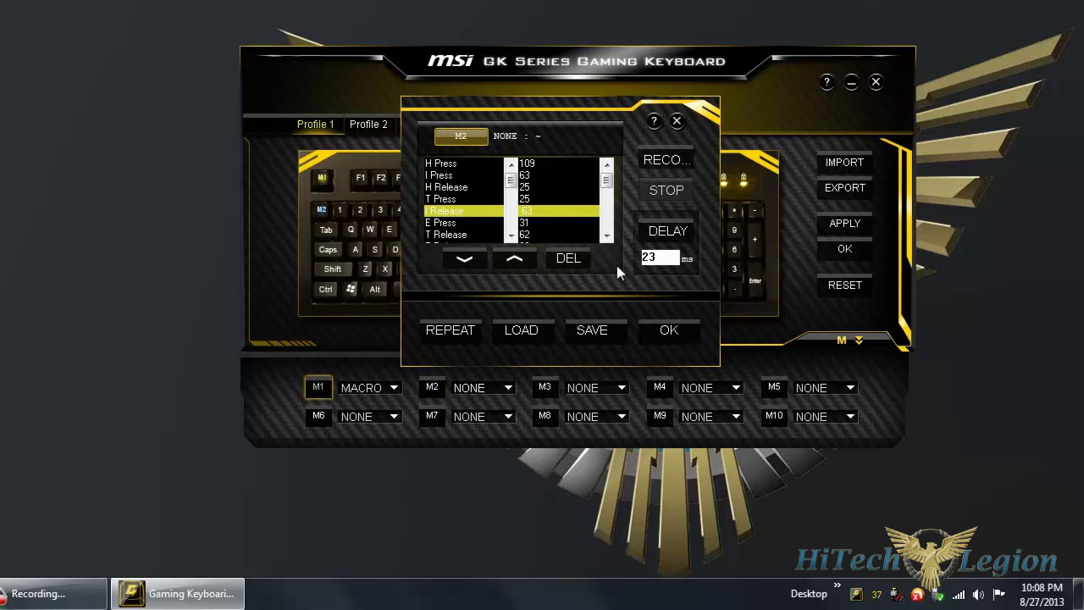
# - Set the I Release delay to 25 ms and try a delay of 0 ms for the first T Release entry
pyautogui.doubleClick(662, 258)
pyautogui.write('25')
pyautogui.click(580, 233)
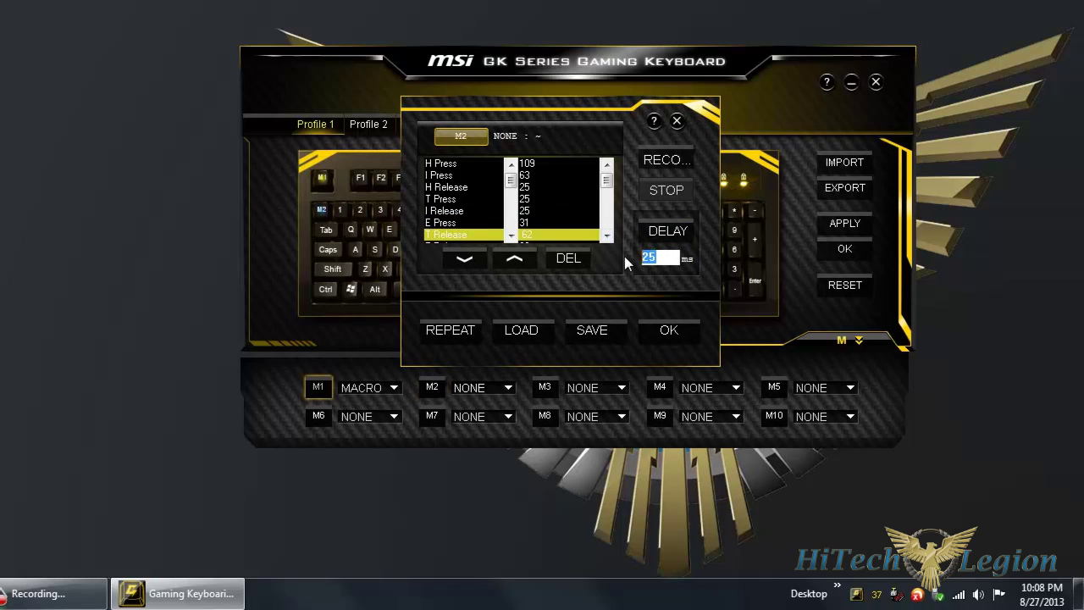
pyautogui.click(668, 232)
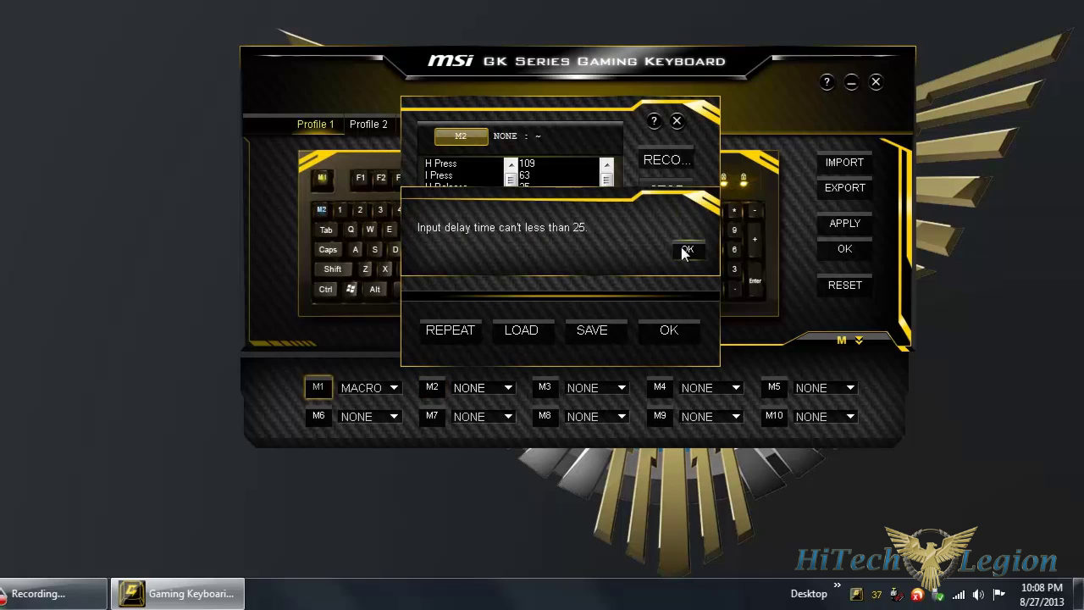
pyautogui.click(684, 250)
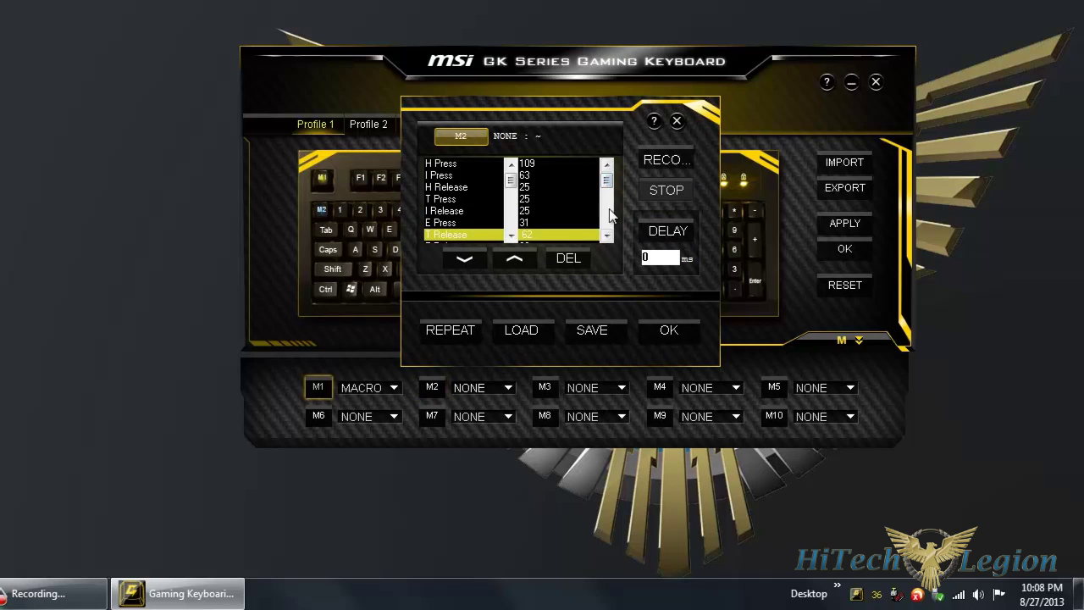
# - Set the delay of the H Press entry that follows C Press to 25 ms
pyautogui.moveTo(606, 188); pyautogui.dragTo(605, 205)
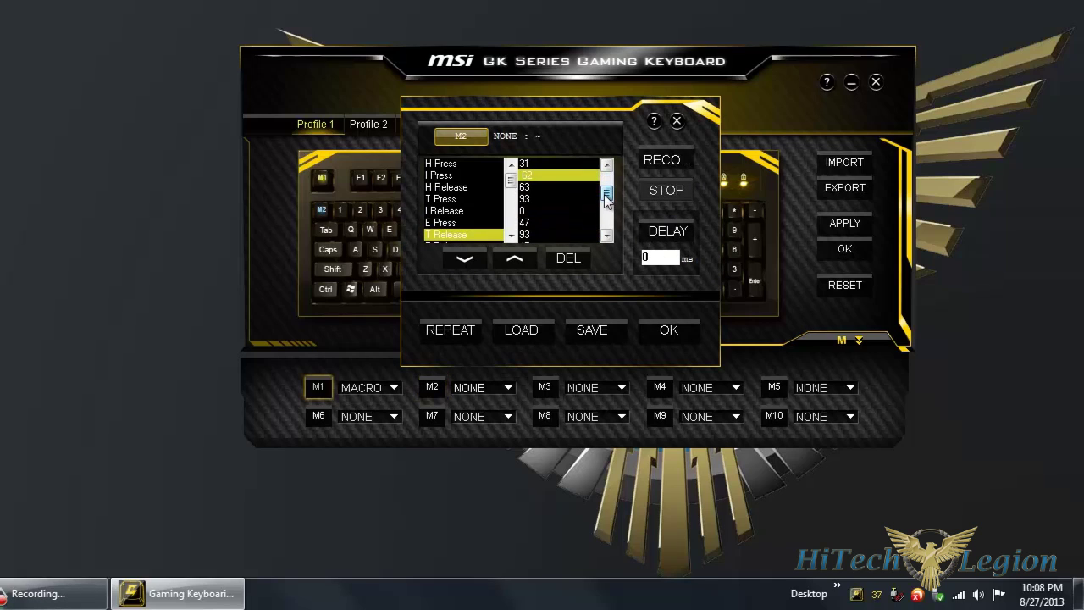
pyautogui.click(548, 211)
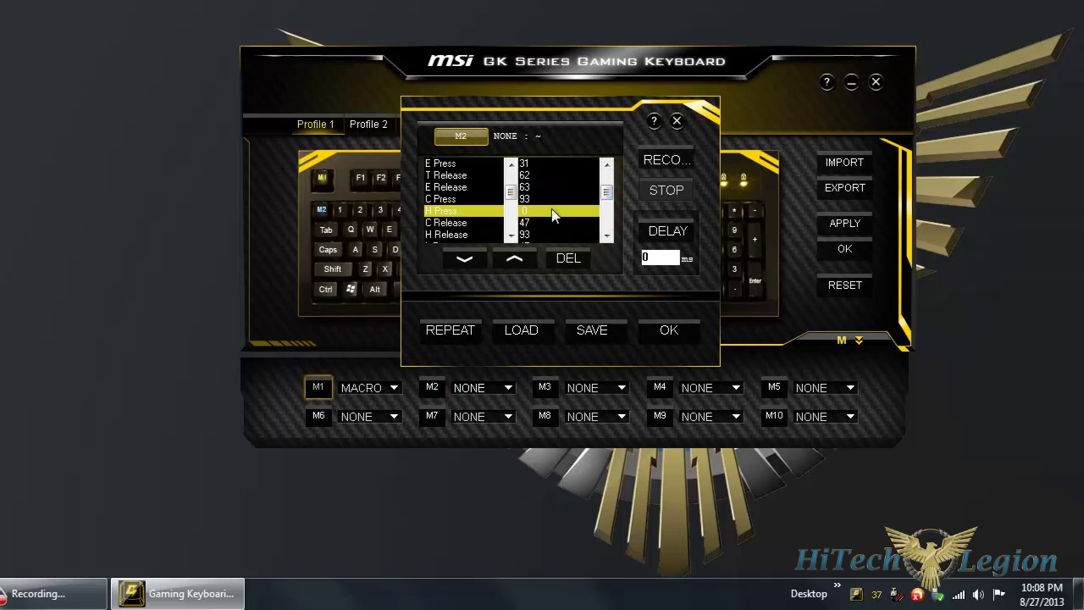
pyautogui.doubleClick(650, 257)
pyautogui.click(666, 231)
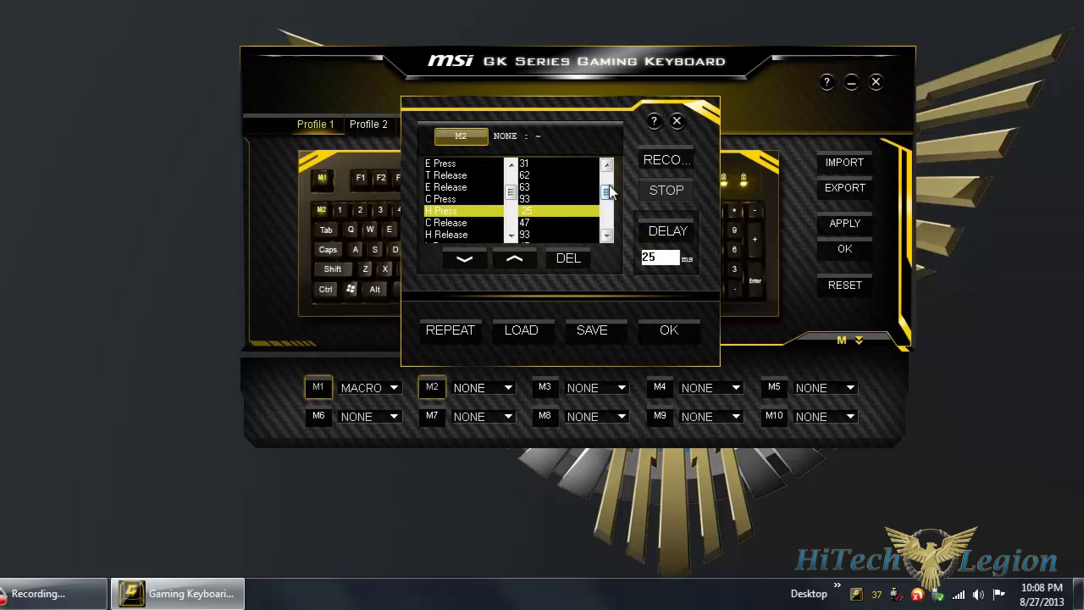
# - Set the delay of the G Press entry to 999 ms
pyautogui.moveTo(608, 193)
pyautogui.mouseDown()
pyautogui.moveTo(605, 164)
pyautogui.moveTo(604, 208)
pyautogui.mouseUp()
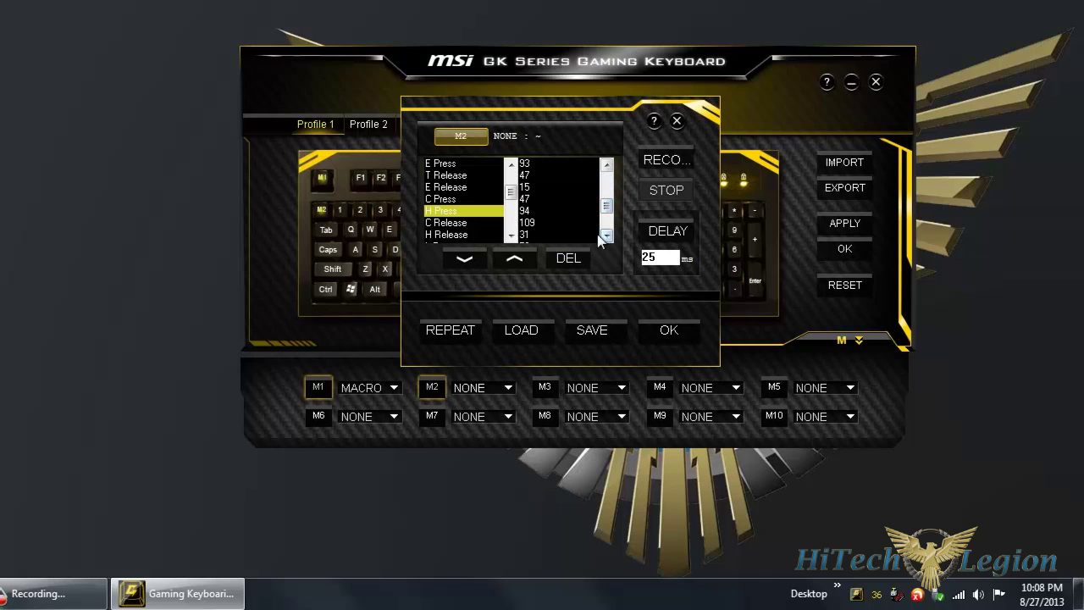
pyautogui.press('Tab')
pyautogui.write('99')
pyautogui.click(557, 225)
pyautogui.click(671, 257)
pyautogui.write('9')
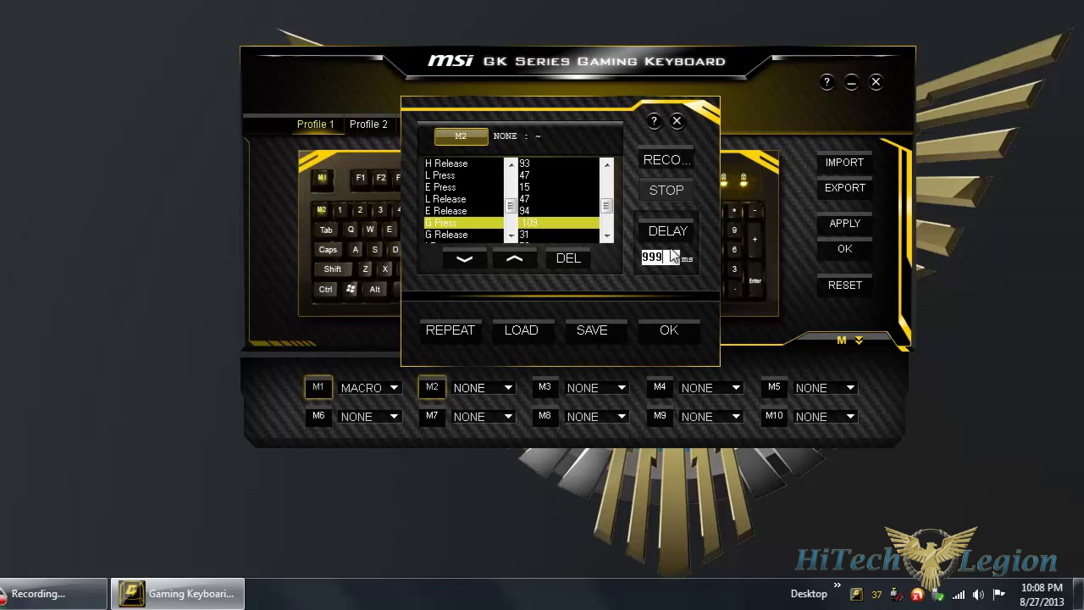
pyautogui.click(542, 212)
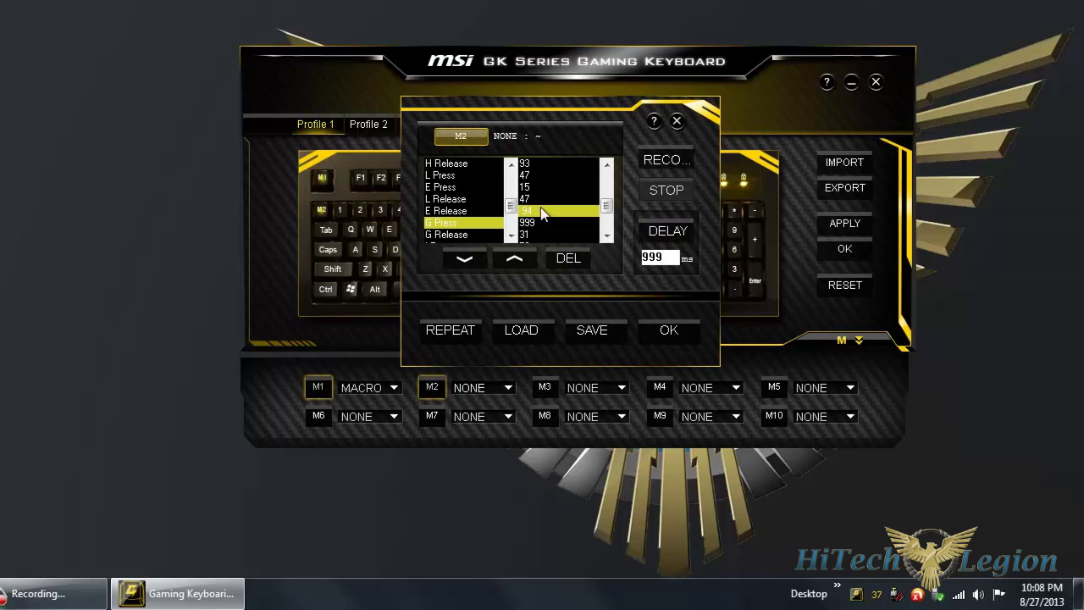
# - Set the delay of the G Press entry to 50 ms
pyautogui.click(575, 223)
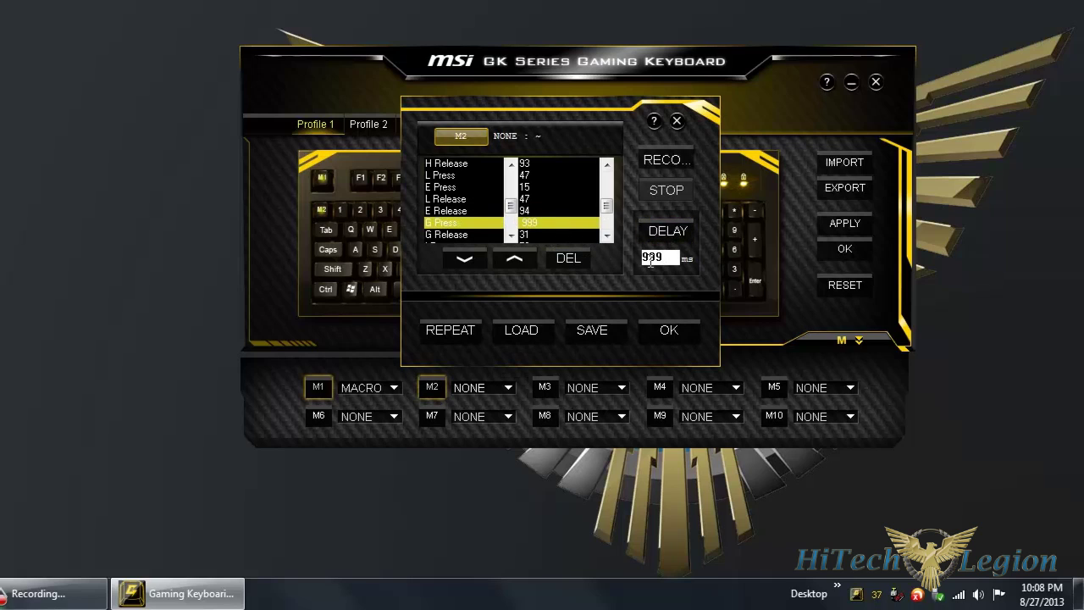
pyautogui.moveTo(669, 260); pyautogui.dragTo(630, 262)
pyautogui.write('50')
pyautogui.click(656, 237)
pyautogui.moveTo(608, 208); pyautogui.dragTo(606, 226)
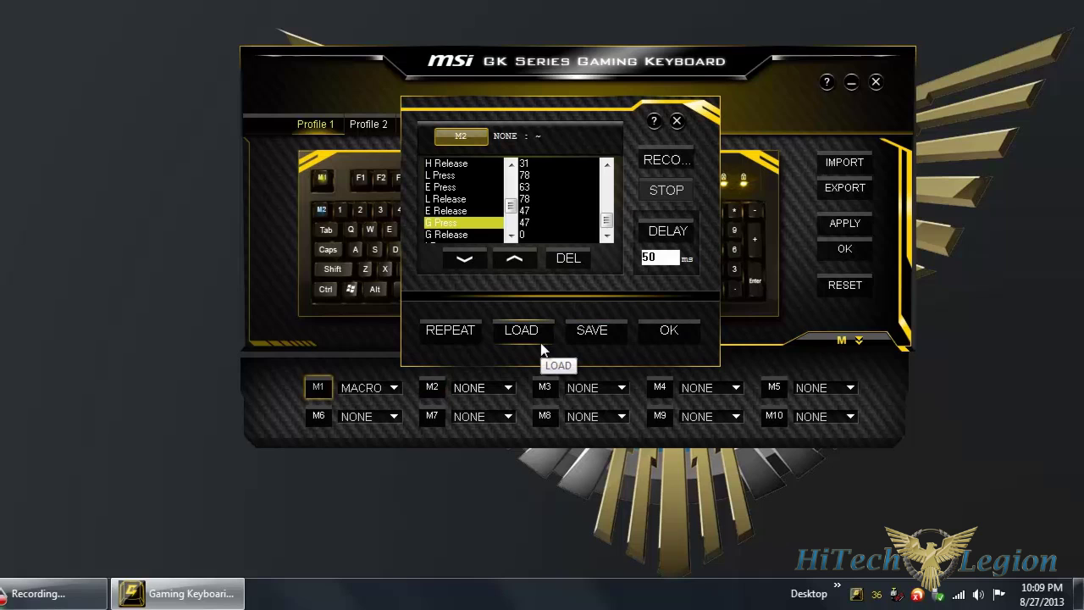
# - Start saving the edited macro as a Macro Configure File, then cancel
pyautogui.click(584, 332)
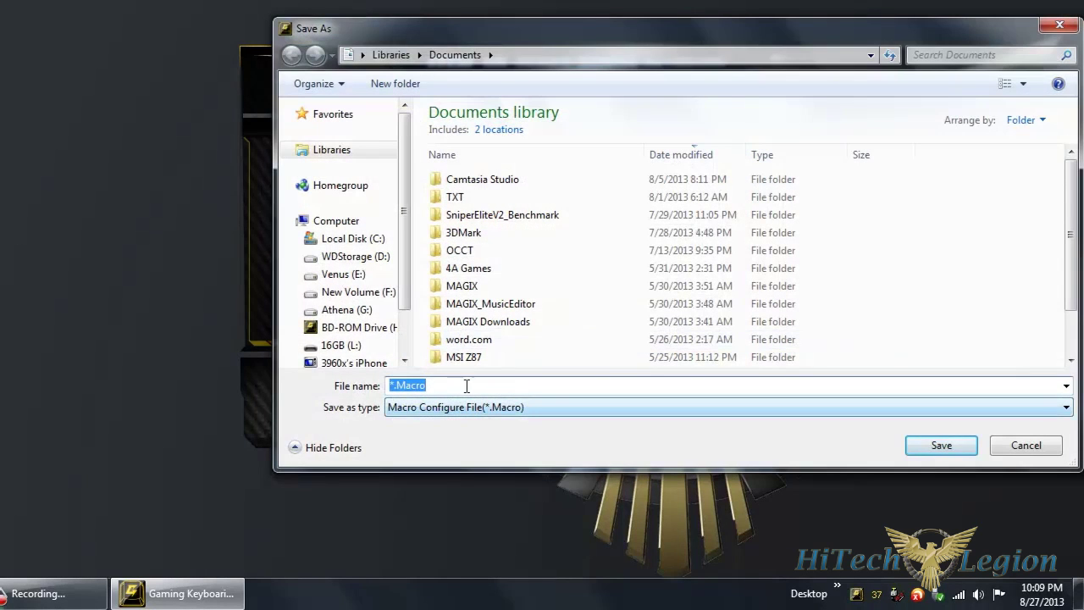
pyautogui.click(1027, 449)
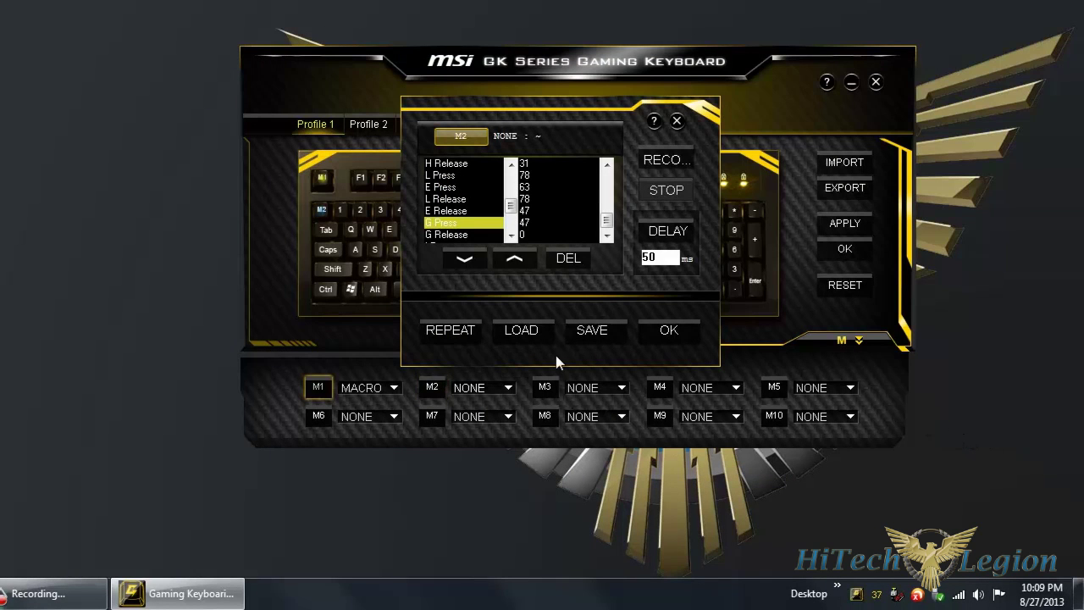
# - Try the macro's two repeat modes and confirm One-Time playback
pyautogui.click(462, 334)
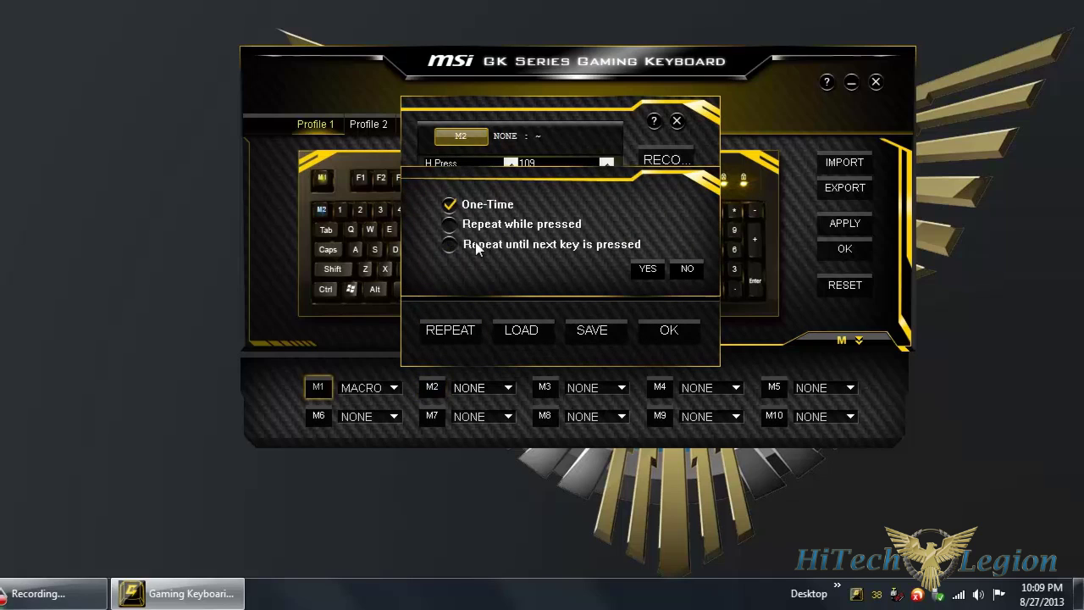
pyautogui.click(456, 225)
pyautogui.click(449, 245)
pyautogui.click(449, 205)
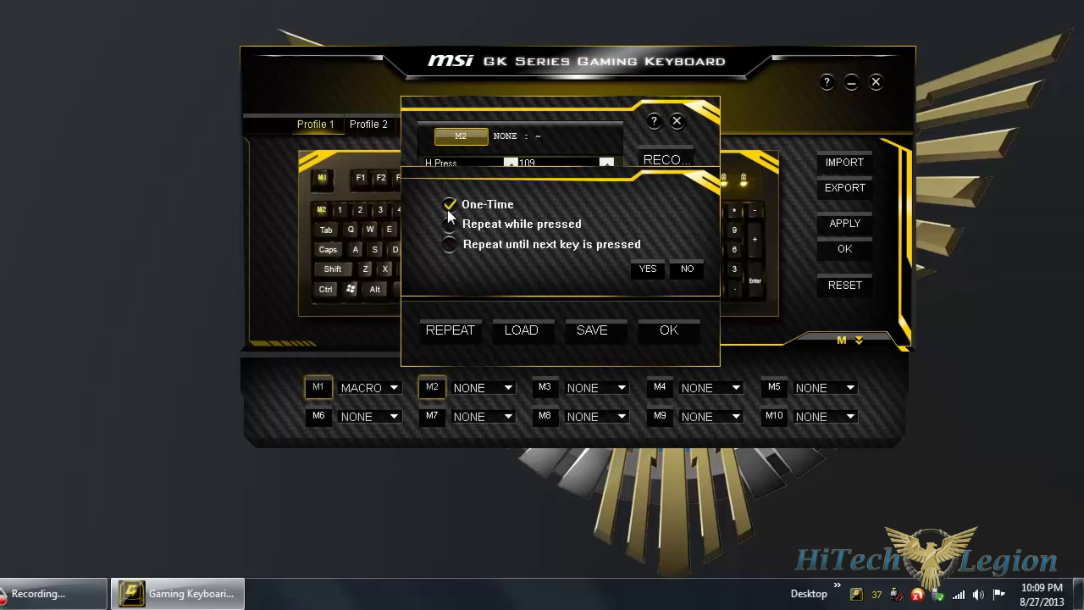
pyautogui.click(647, 271)
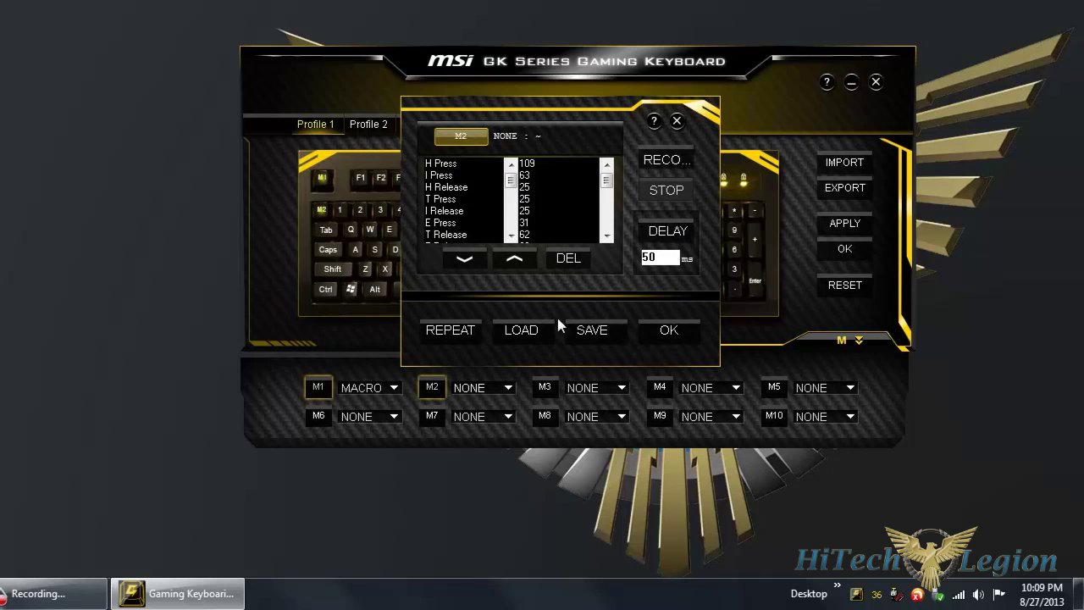
# - Finish editing and save the macro to key M2, moving the confirmation dialog aside
pyautogui.click(664, 334)
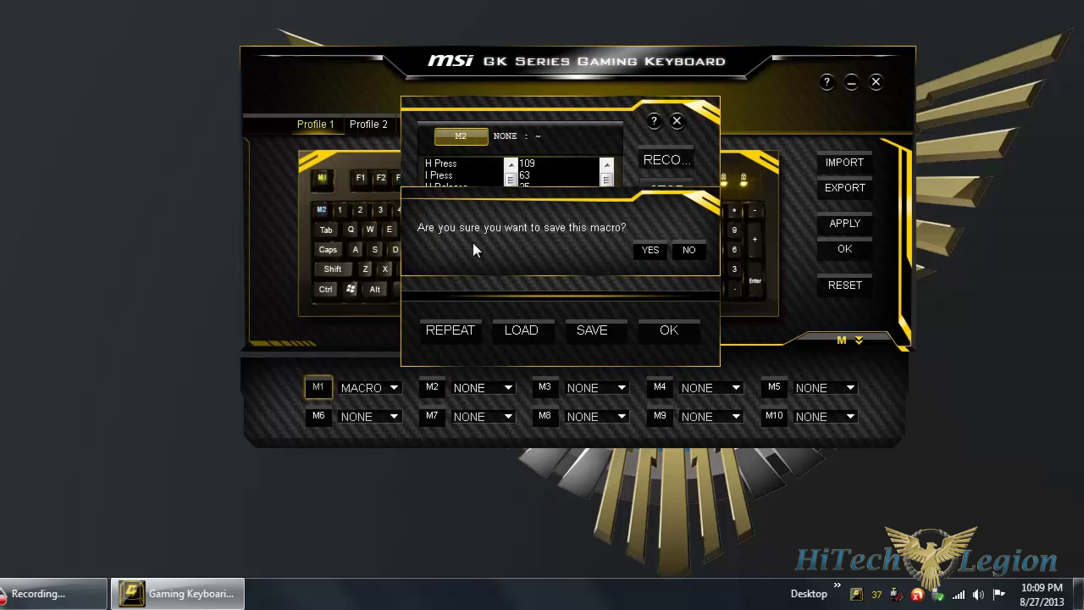
pyautogui.moveTo(531, 206); pyautogui.dragTo(519, 232)
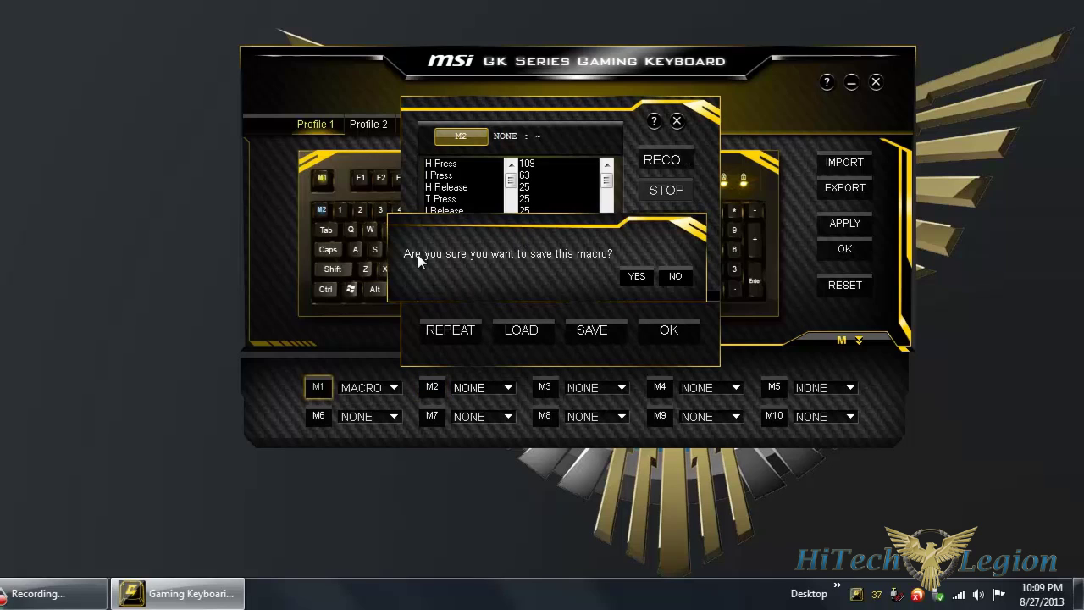
pyautogui.moveTo(533, 223); pyautogui.dragTo(608, 260)
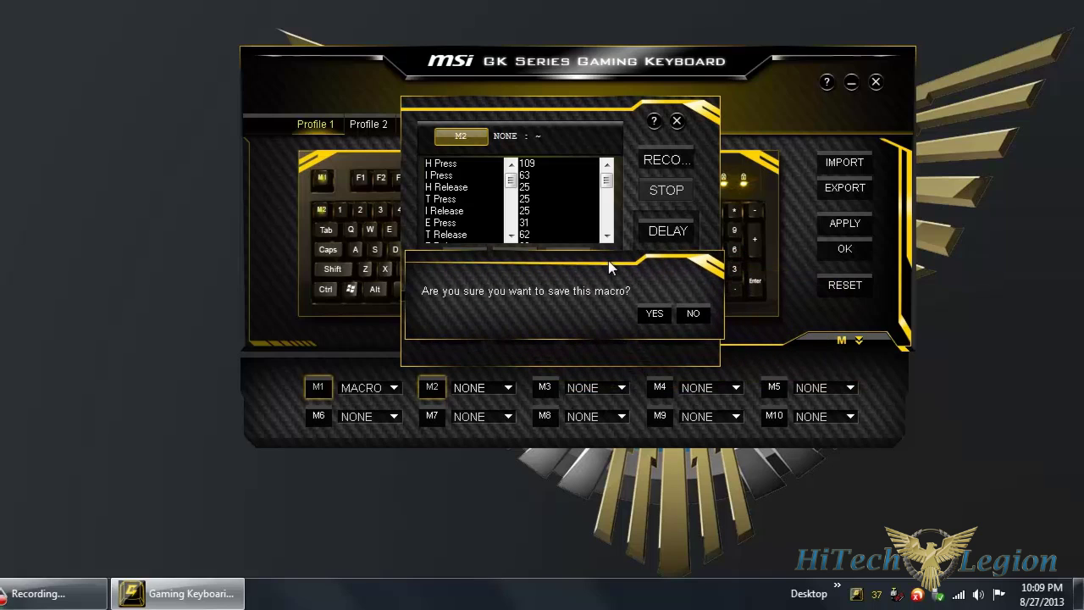
pyautogui.click(655, 314)
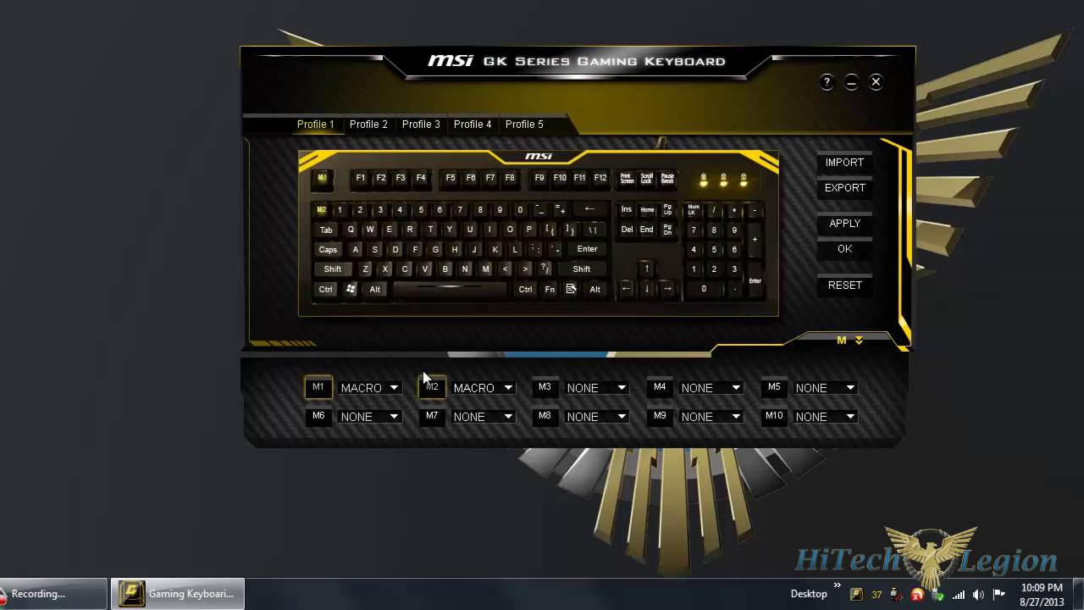
# - Decline applying the profile first, and then save Profile 1 and close the settings window
pyautogui.click(843, 224)
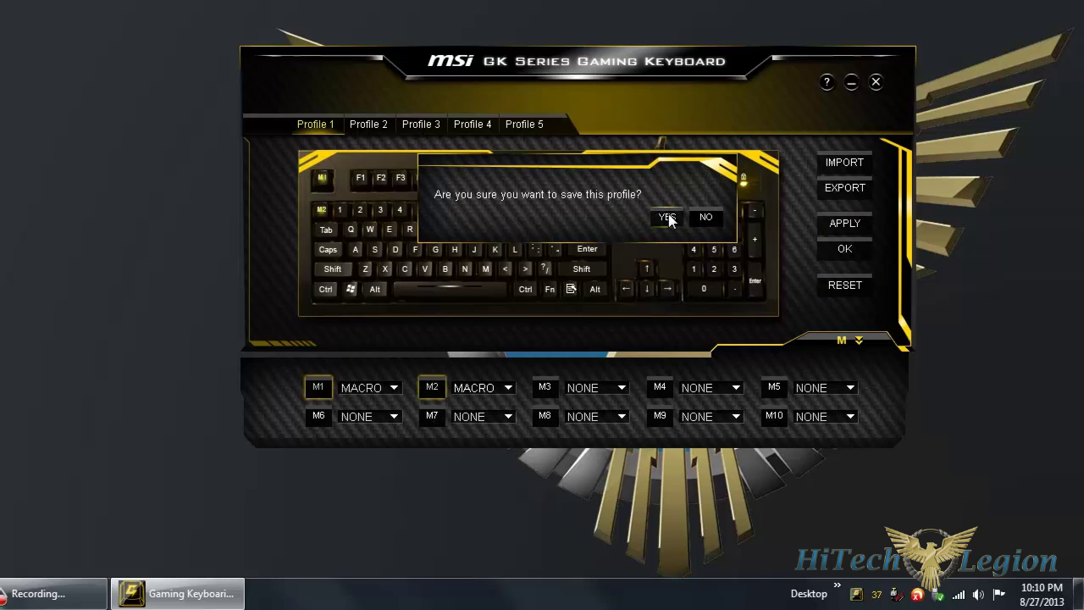
pyautogui.click(714, 217)
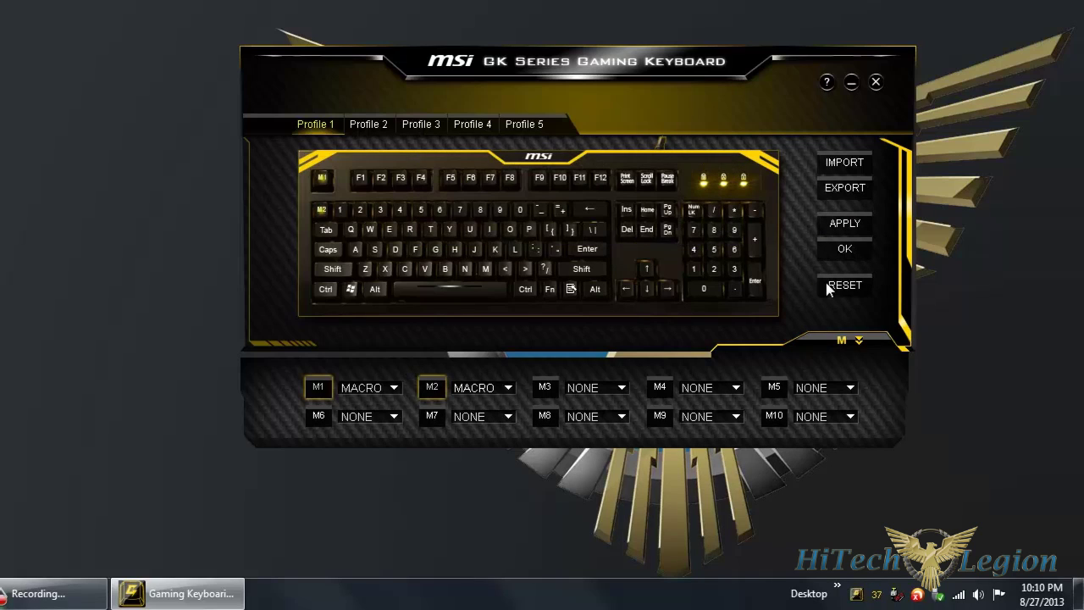
pyautogui.click(850, 248)
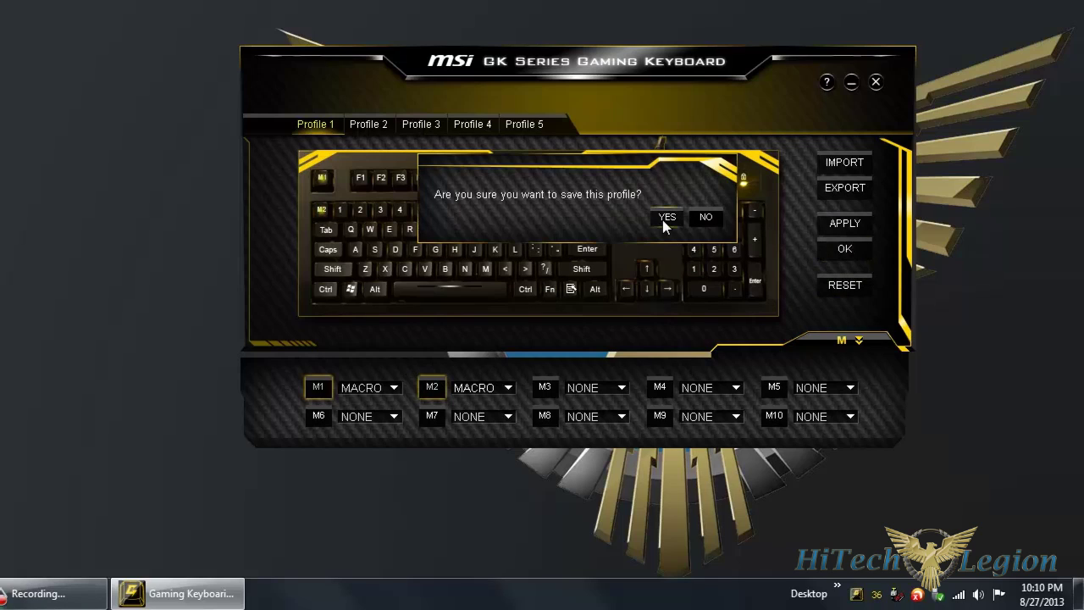
pyautogui.click(672, 216)
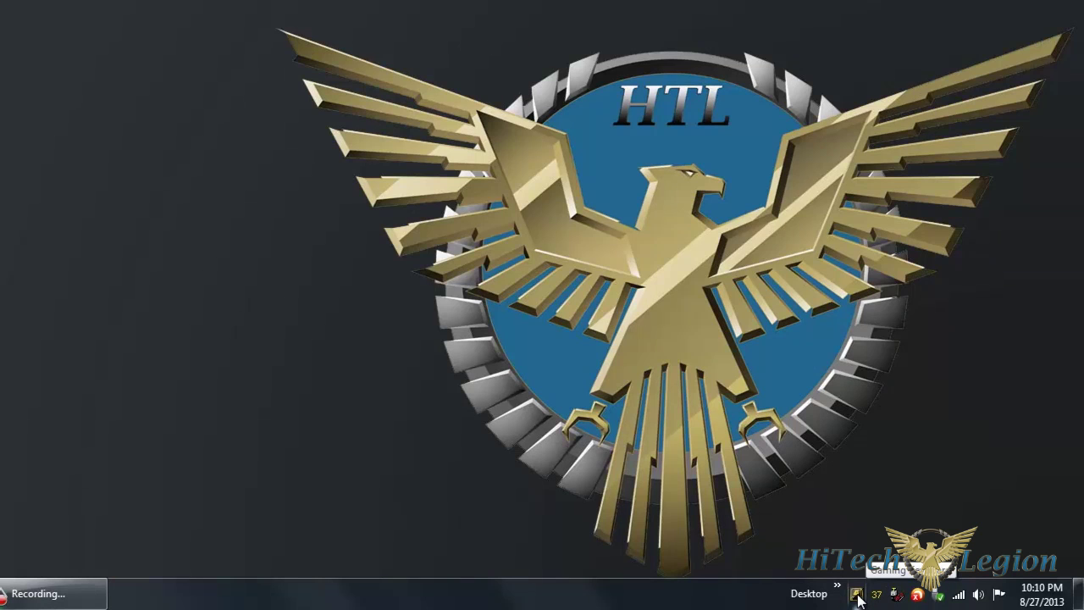
# - Reopen the keyboard software and look through Profiles 2, 3 and 5 before returning to Profile 1
pyautogui.doubleClick(857, 593)
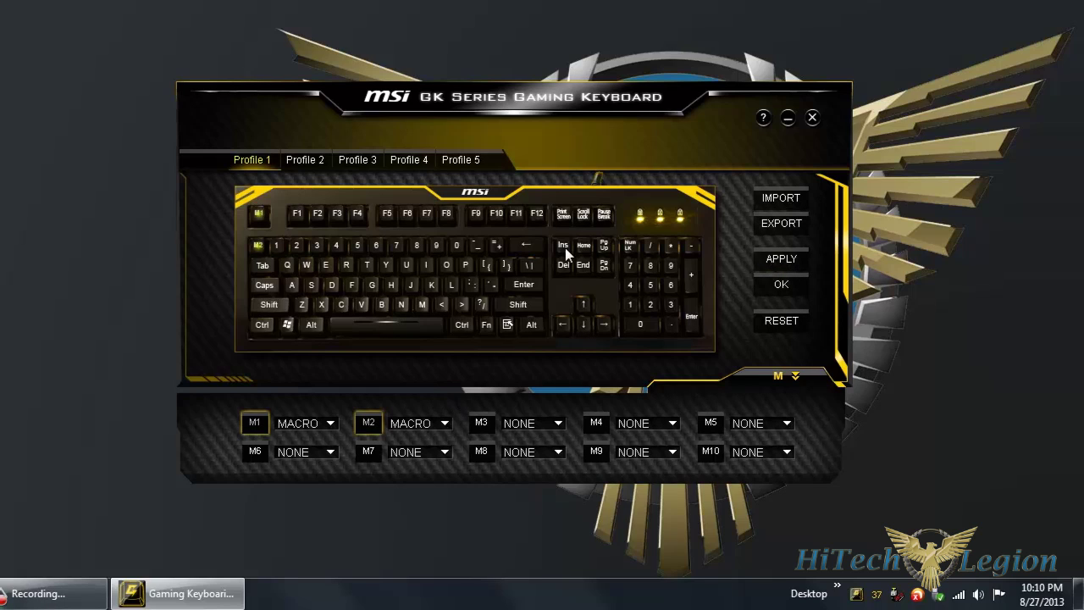
pyautogui.click(310, 158)
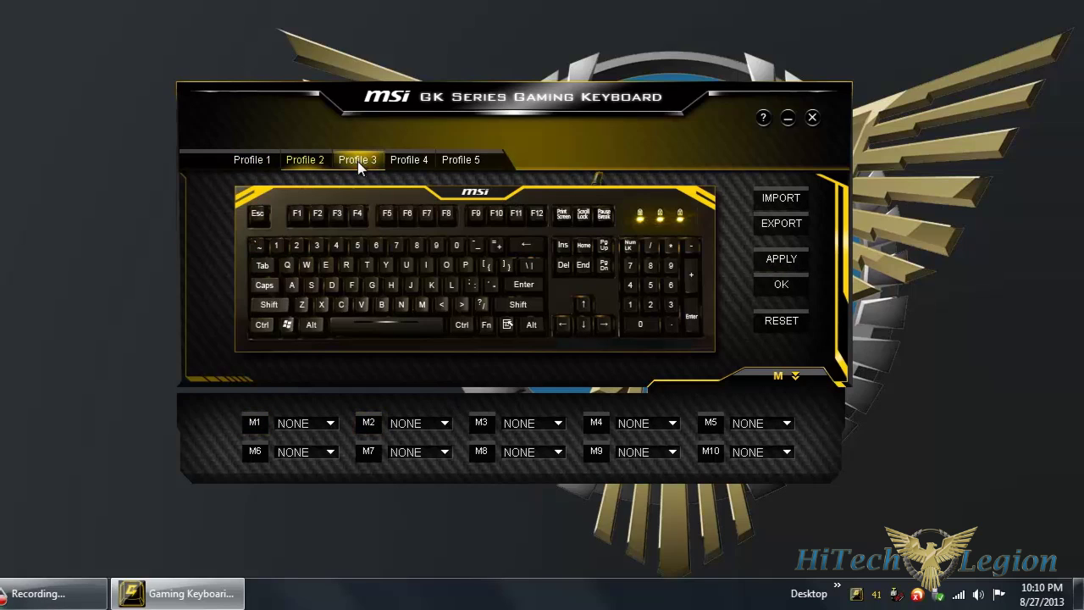
pyautogui.click(357, 161)
pyautogui.click(461, 159)
pyautogui.click(252, 159)
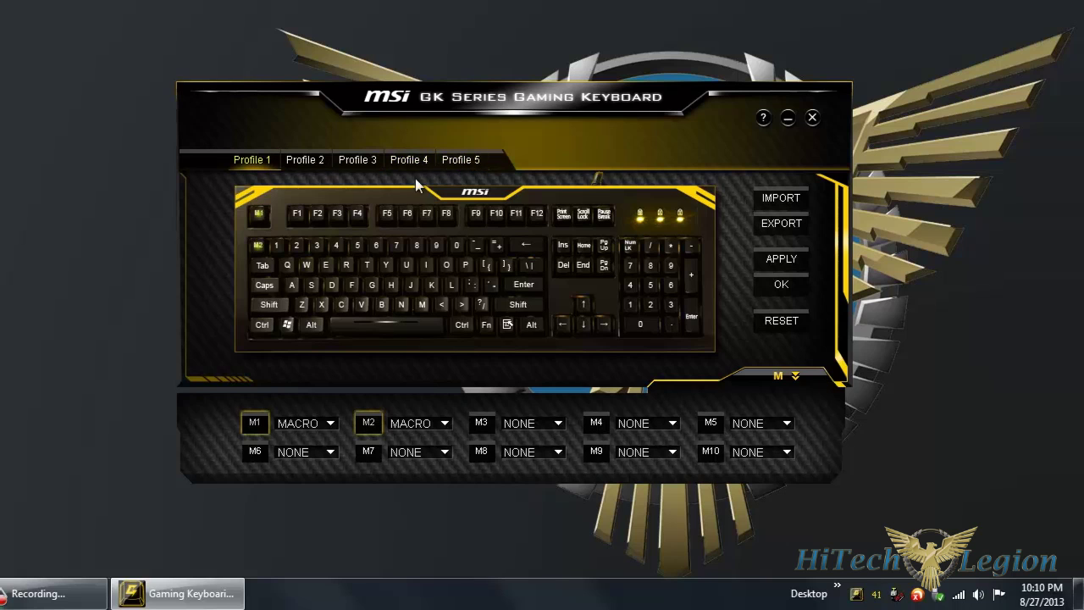
# - Start exporting Profile 1 and cancel choosing a file
pyautogui.click(778, 224)
pyautogui.click(988, 448)
# - Collapse and re-expand the M1 to M10 key assignments while repositioning the window on the desktop
pyautogui.click(801, 379)
pyautogui.moveTo(688, 101); pyautogui.dragTo(736, 171)
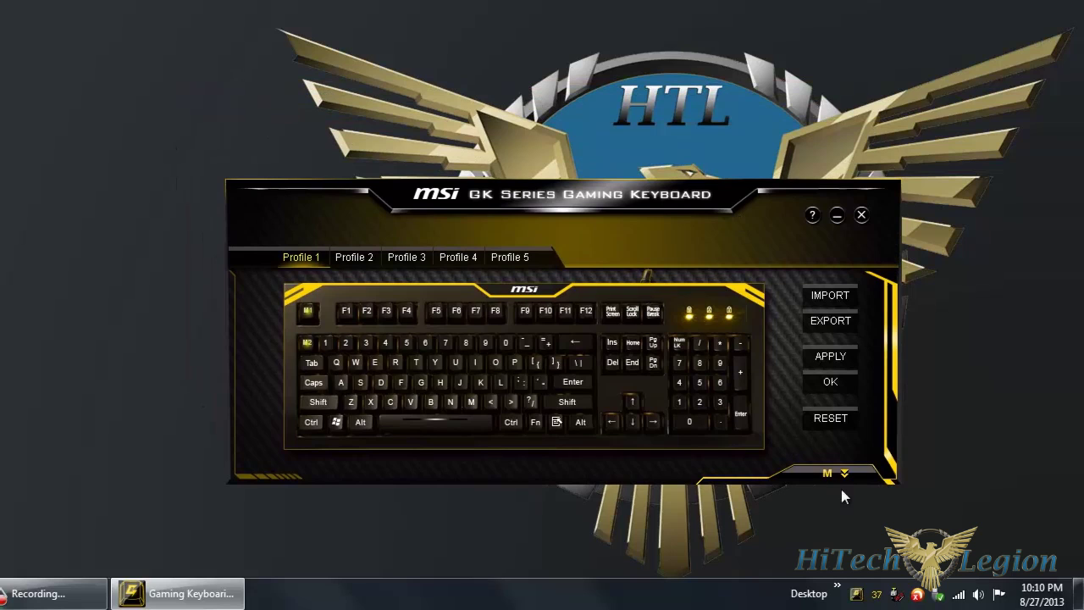
pyautogui.click(843, 447)
pyautogui.moveTo(665, 159); pyautogui.dragTo(642, 87)
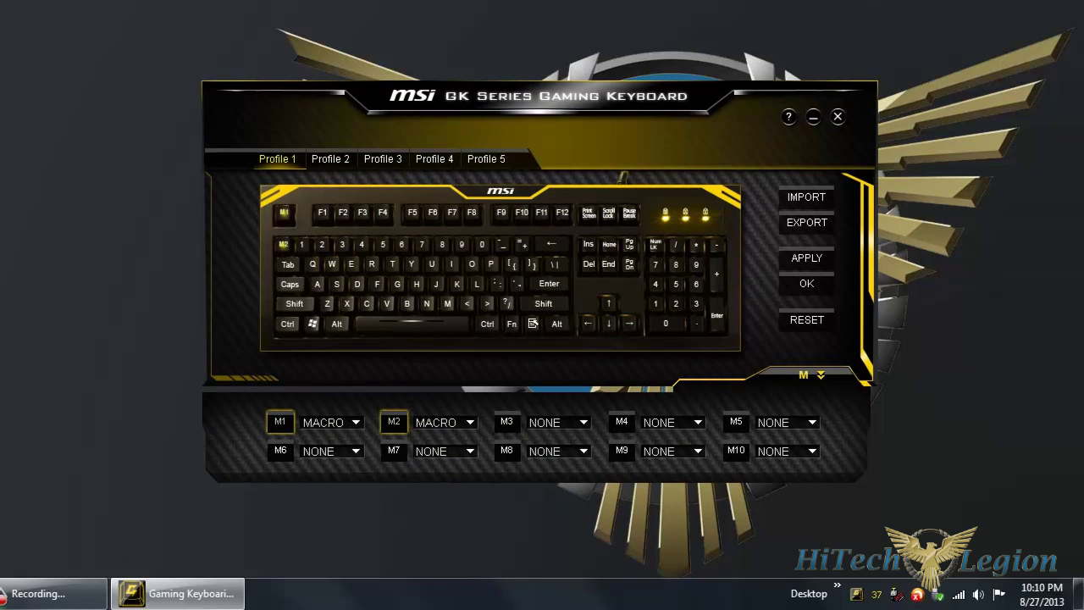
# - Position an empty Notepad window over the keyboard software and test the macro output by entering "hitechlegion" repeatedly, including partial runs
pyautogui.moveTo(18, 26); pyautogui.dragTo(604, 243)
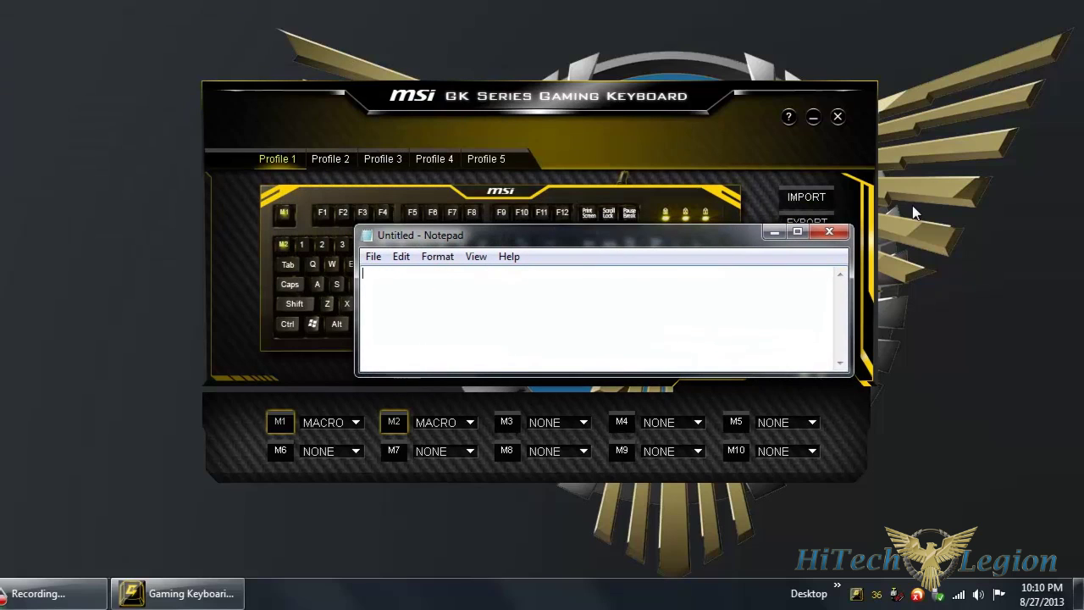
pyautogui.moveTo(612, 236); pyautogui.dragTo(685, 292)
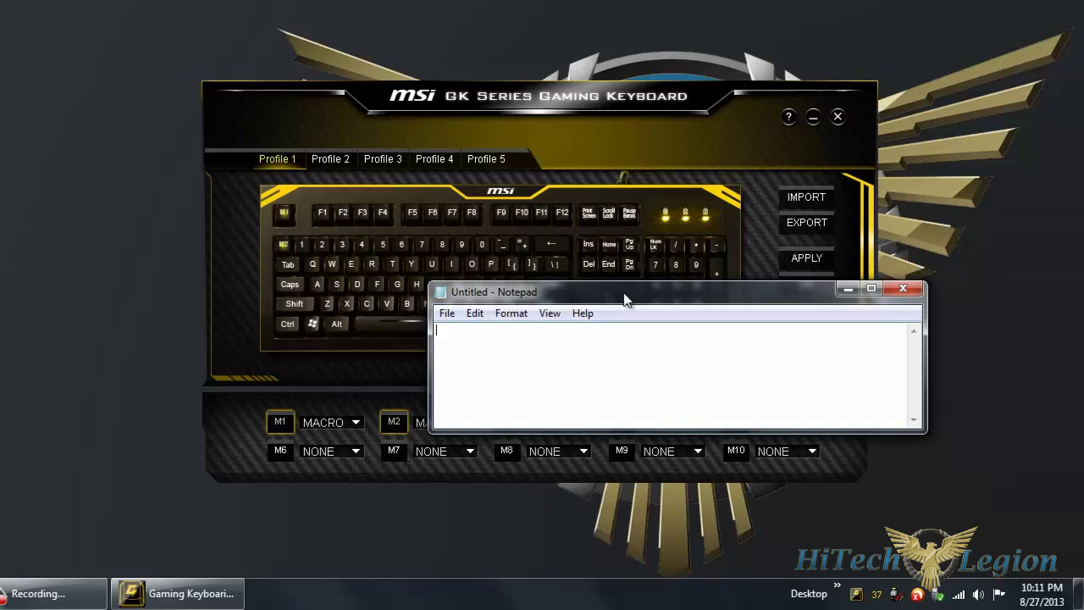
pyautogui.write('hitechlegion hitechlegion')
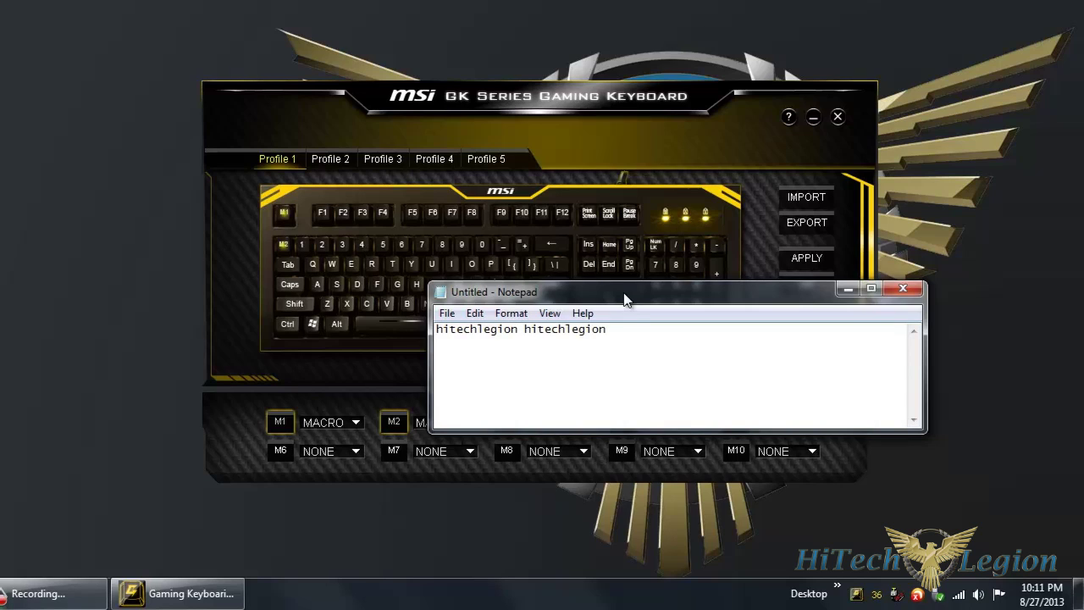
pyautogui.write('hithitehithiiihithith')
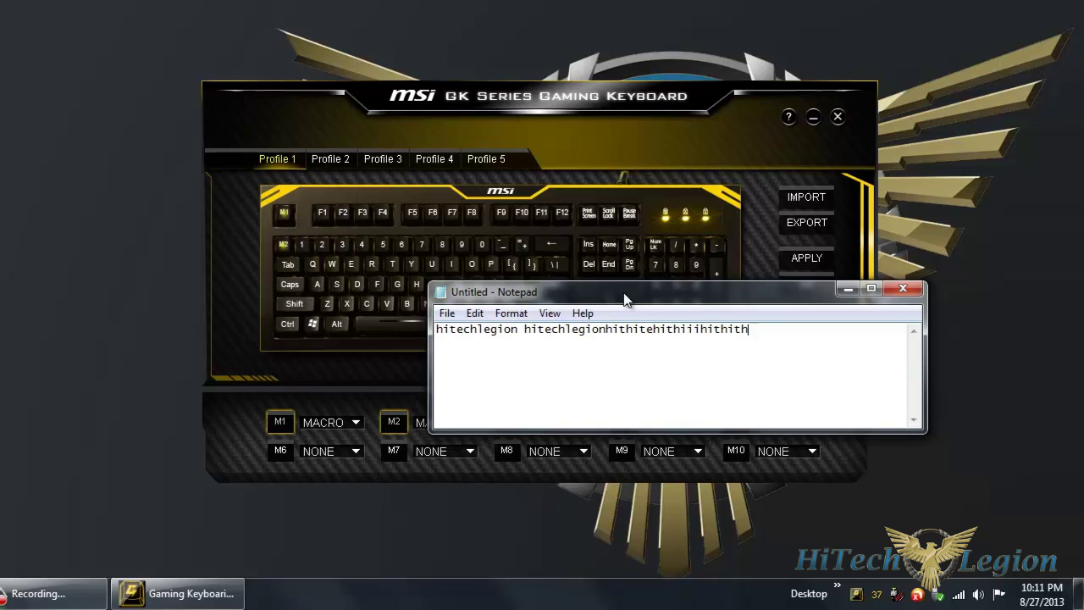
pyautogui.write('itechlegionhihi')
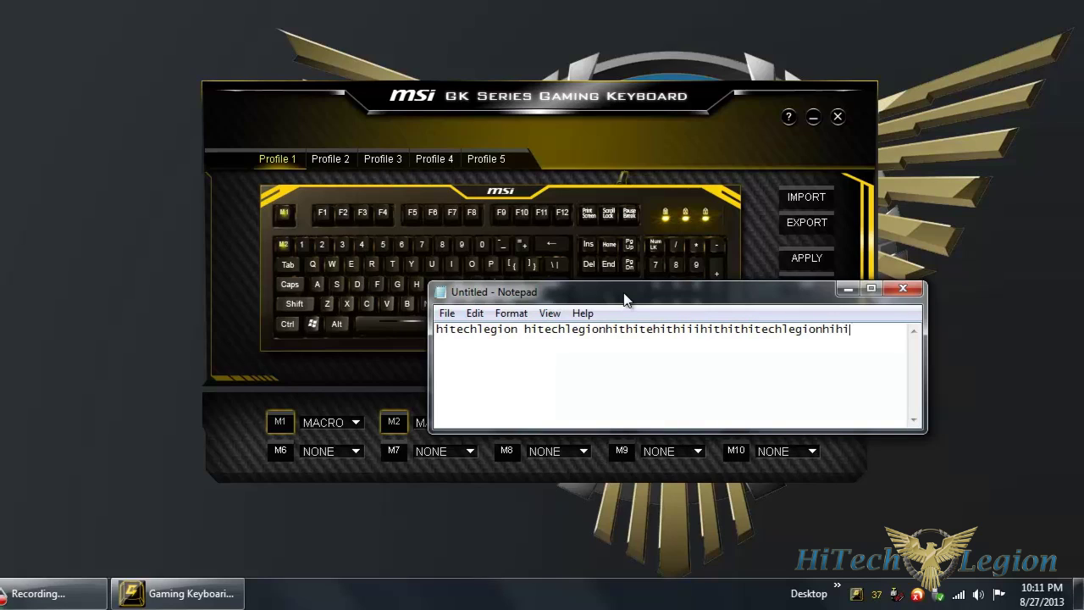
pyautogui.write('hihithihihihitechlegion')
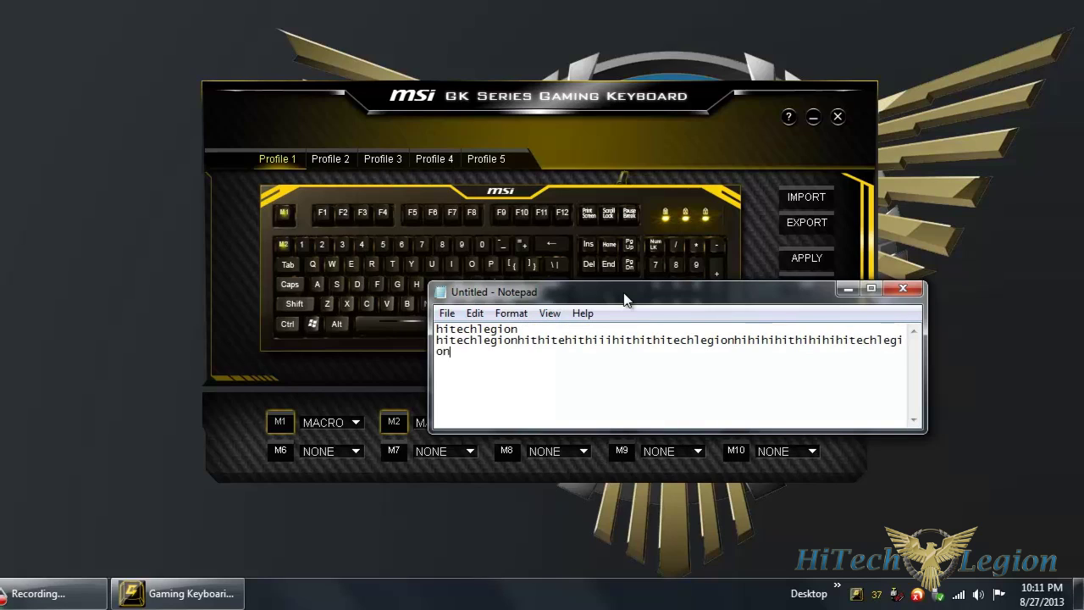
pyautogui.write('hihiiiiihitechlegion')
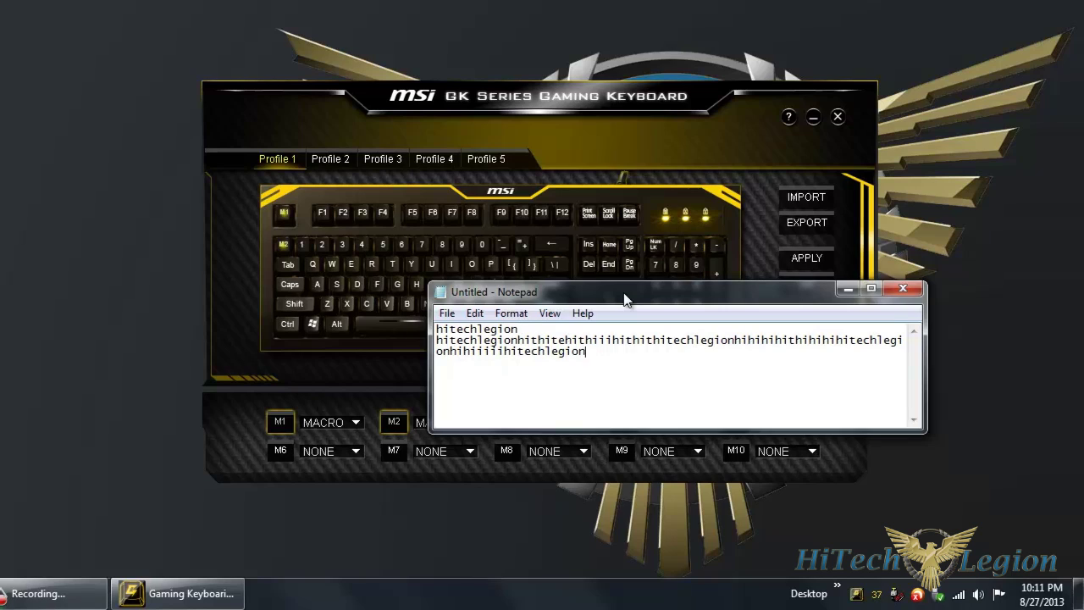
# - Test the "notepad" macro text with full and partial runs, and close Notepad without saving the document
pyautogui.write('notepadnotenotenotepad')
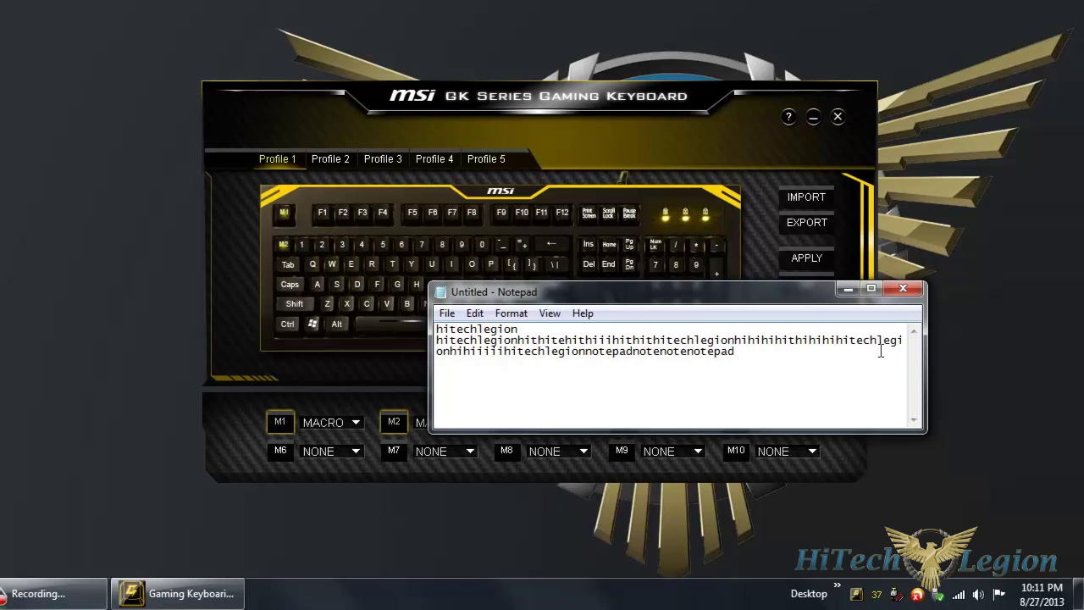
pyautogui.click(903, 289)
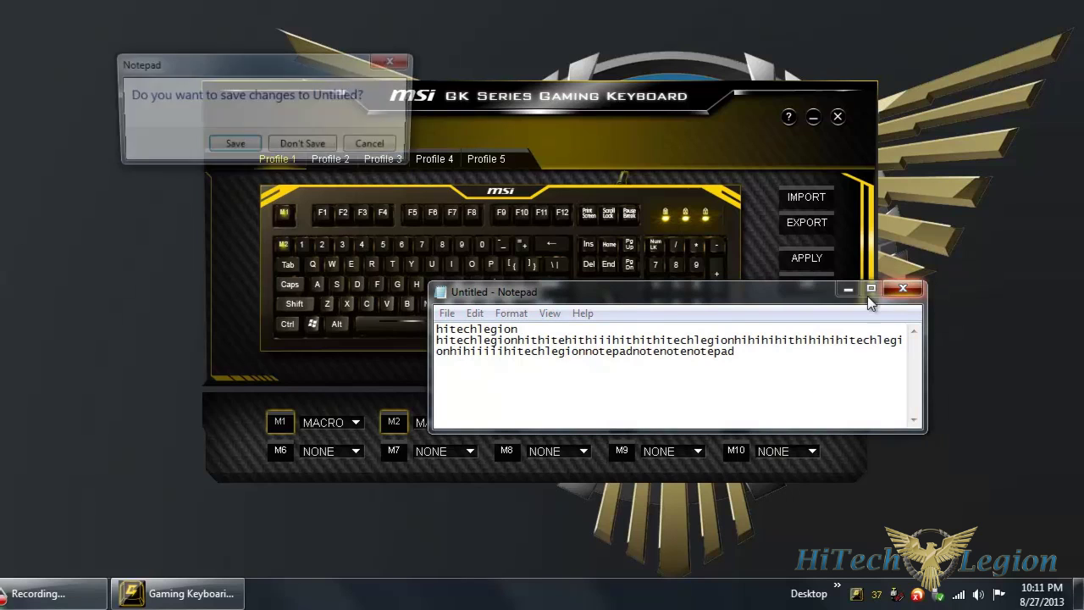
pyautogui.click(317, 144)
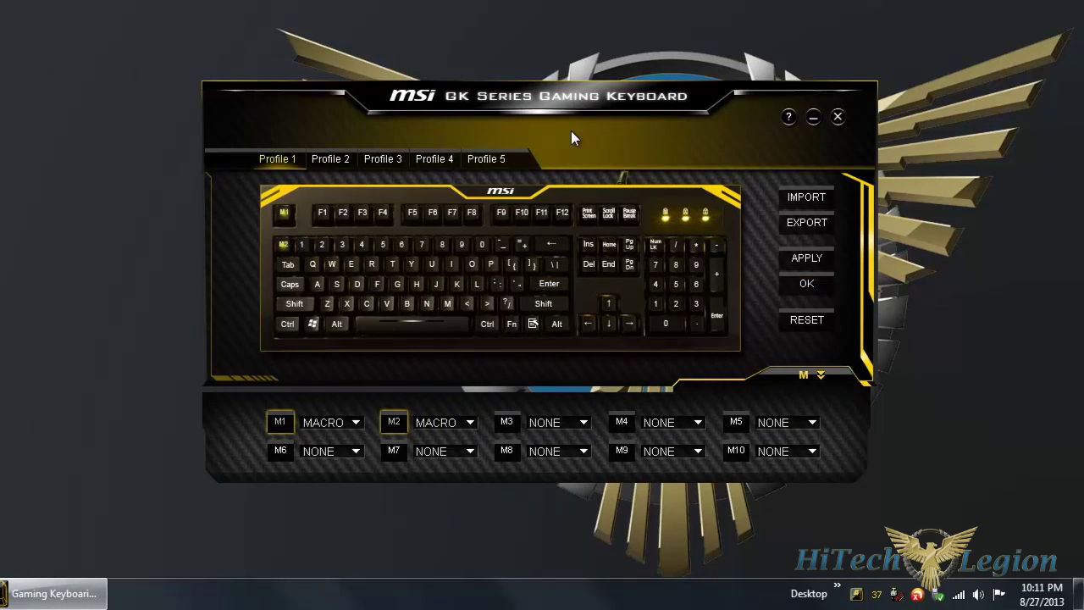